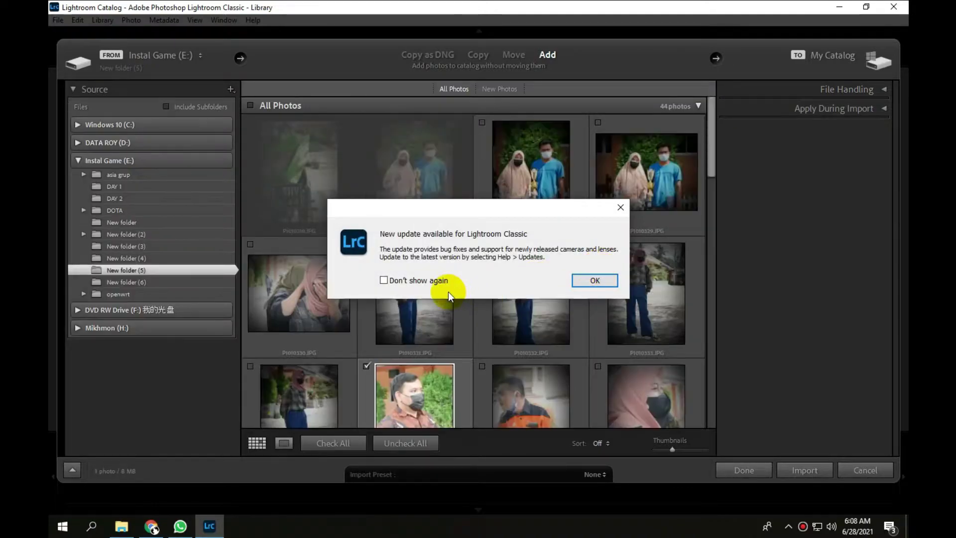
Import the checked photo P1010335.JPG into the catalog after dismissing the startup notices, and open it in the Develop module.
{"action": "left_click", "coordinate": [429, 285]}
{"action": "left_click", "coordinate": [620, 208]}
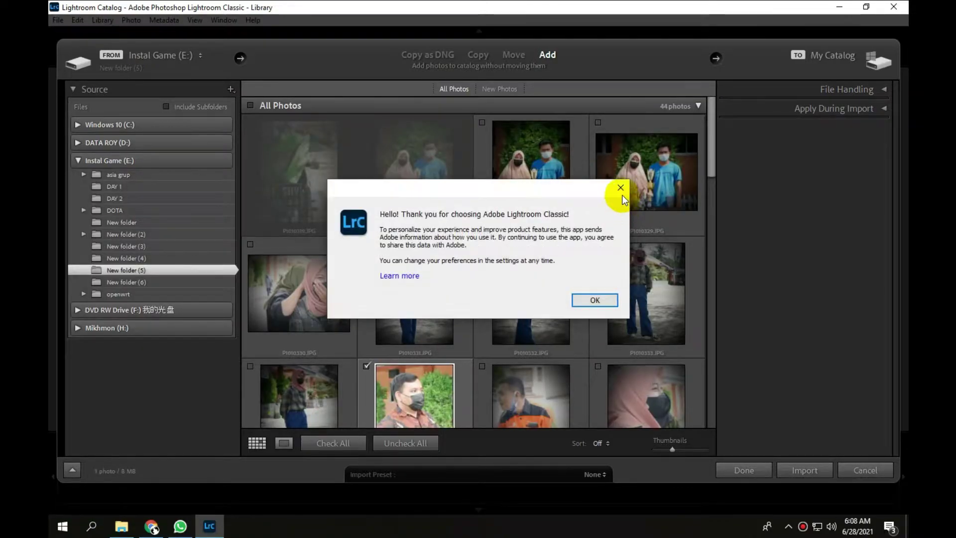
{"action": "left_click", "coordinate": [615, 212]}
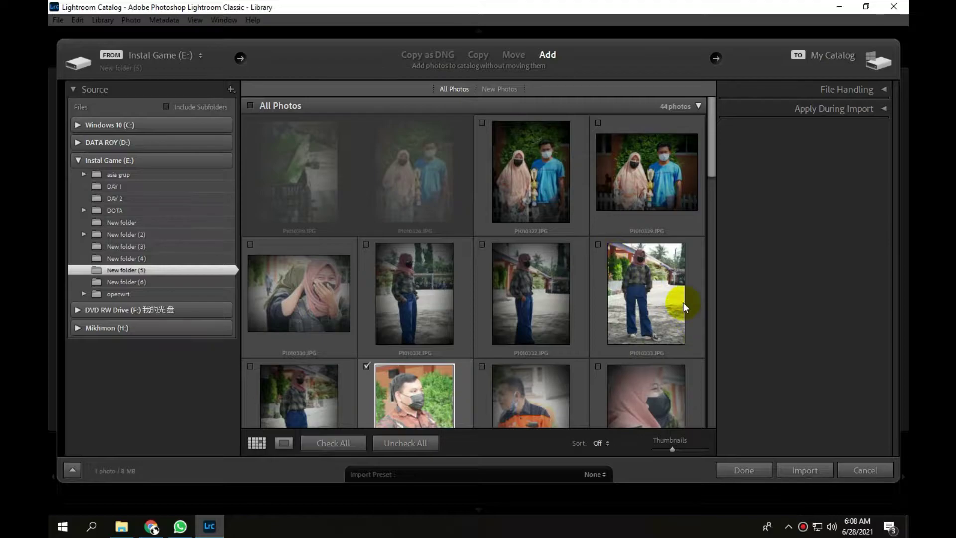
{"action": "scroll", "coordinate": [693, 320], "scroll_direction": "down", "scroll_amount": 3}
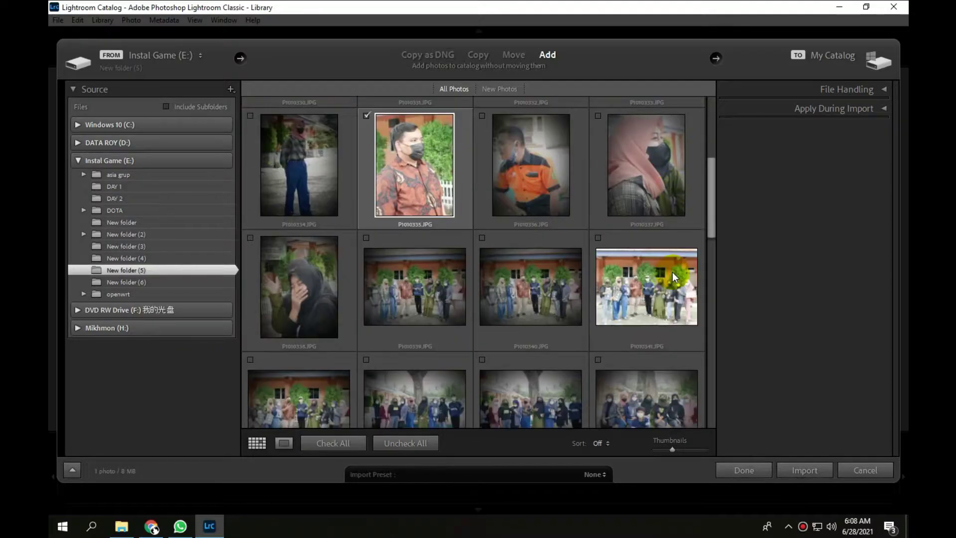
{"action": "left_click", "coordinate": [810, 473]}
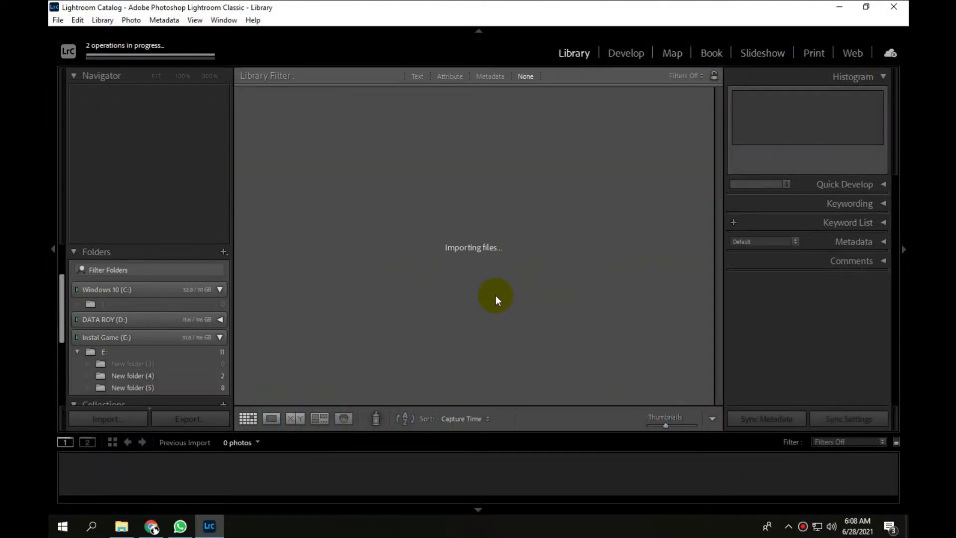
{"action": "left_click", "coordinate": [631, 56]}
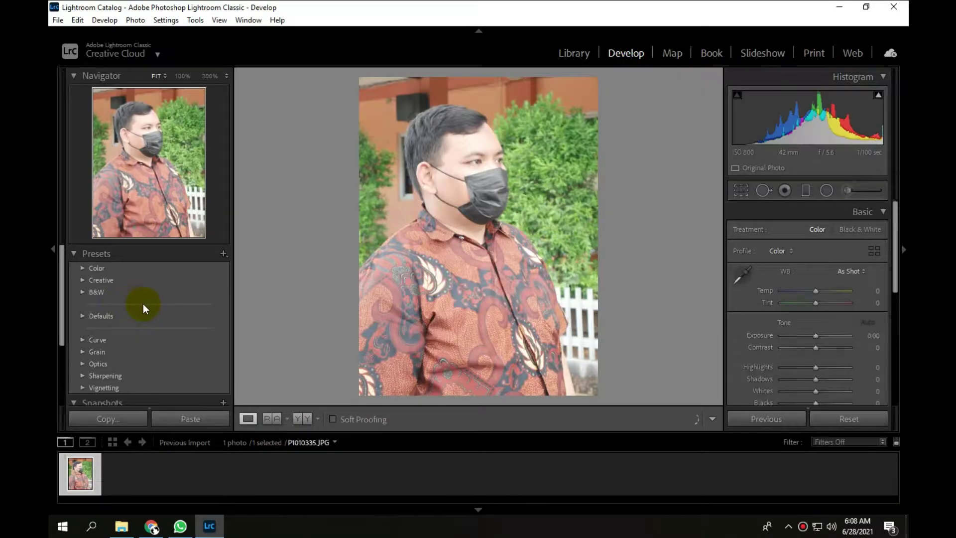
Expand the Color presets and look through the built-in preset groups.
{"action": "left_click", "coordinate": [83, 267]}
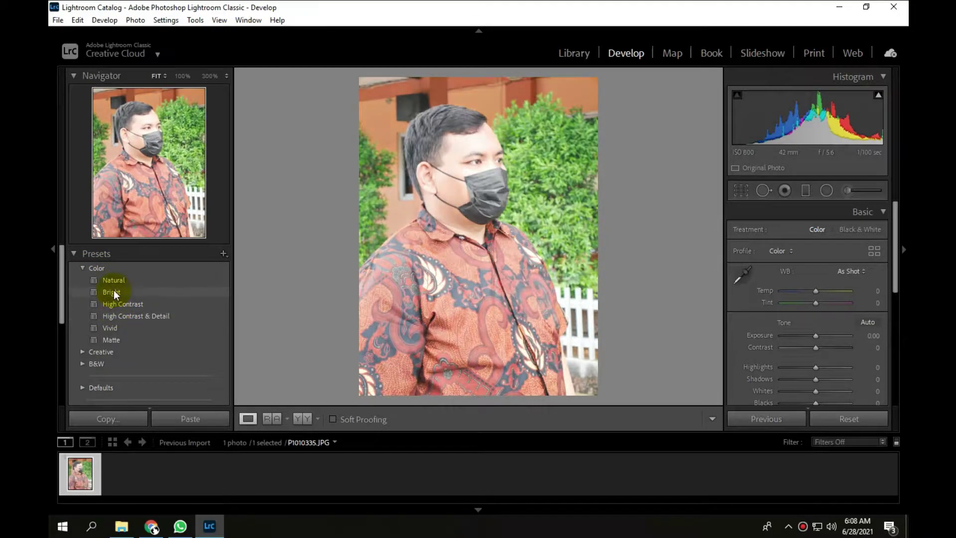
{"action": "scroll", "coordinate": [117, 309], "scroll_direction": "down", "scroll_amount": 1}
{"action": "scroll", "coordinate": [118, 309], "scroll_direction": "down", "scroll_amount": 6}
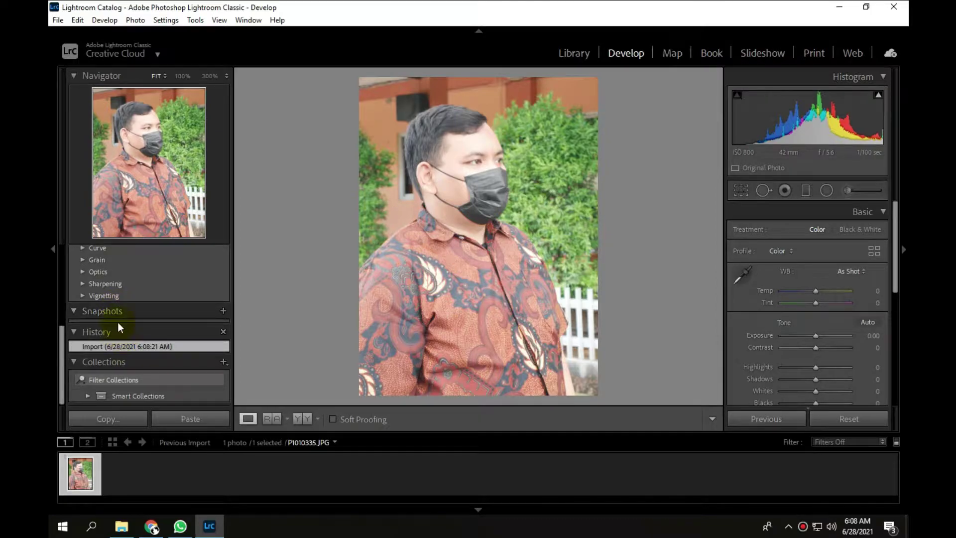
{"action": "scroll", "coordinate": [117, 308], "scroll_direction": "up", "scroll_amount": 4}
{"action": "scroll", "coordinate": [118, 309], "scroll_direction": "up", "scroll_amount": 2}
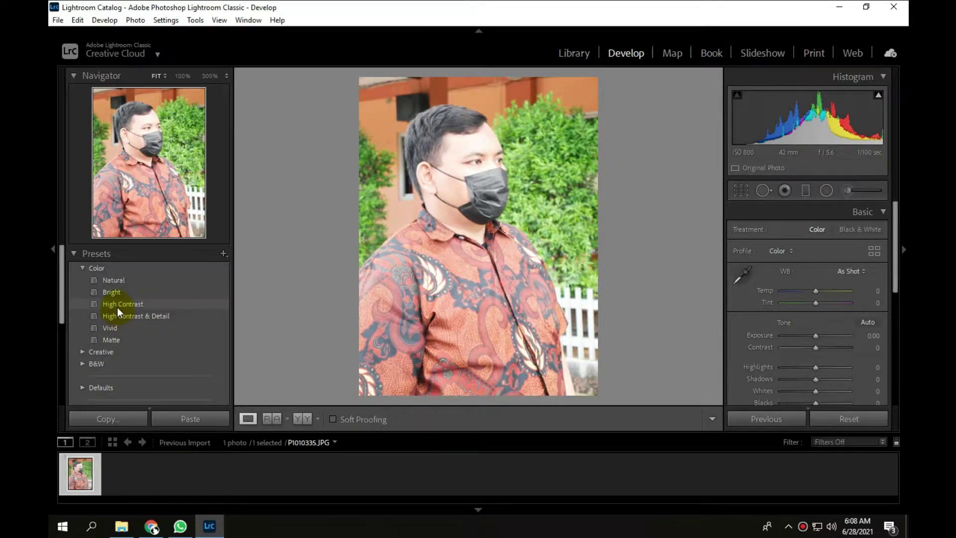
{"action": "scroll", "coordinate": [117, 306], "scroll_direction": "down", "scroll_amount": 4}
{"action": "scroll", "coordinate": [117, 307], "scroll_direction": "down", "scroll_amount": 2}
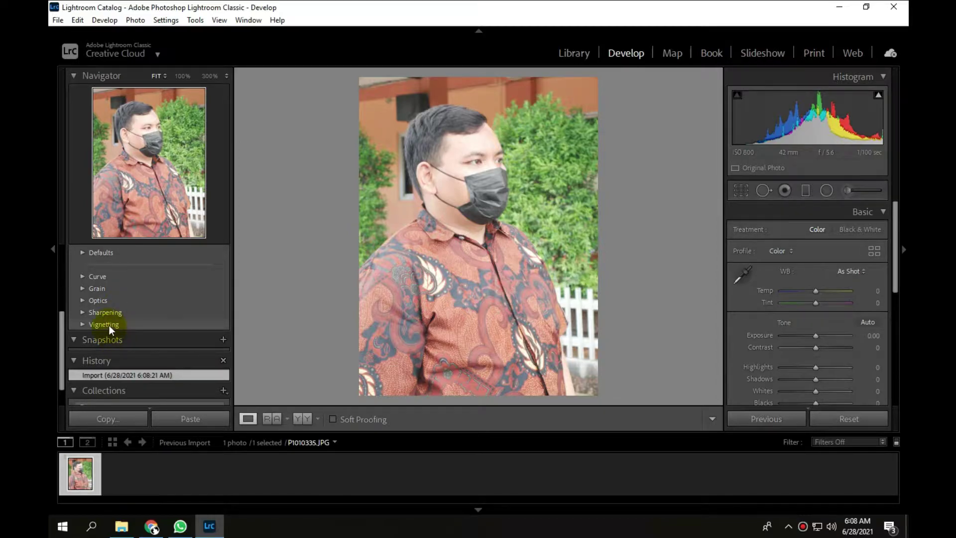
{"action": "scroll", "coordinate": [110, 321], "scroll_direction": "up", "scroll_amount": 2}
{"action": "scroll", "coordinate": [111, 314], "scroll_direction": "up", "scroll_amount": 3}
{"action": "scroll", "coordinate": [112, 315], "scroll_direction": "down", "scroll_amount": 5}
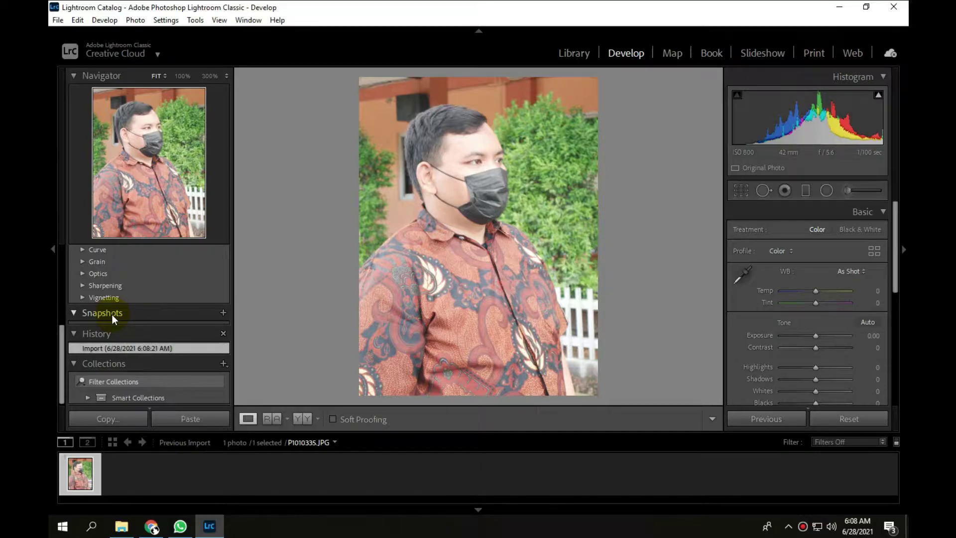
{"action": "scroll", "coordinate": [116, 309], "scroll_direction": "up", "scroll_amount": 3}
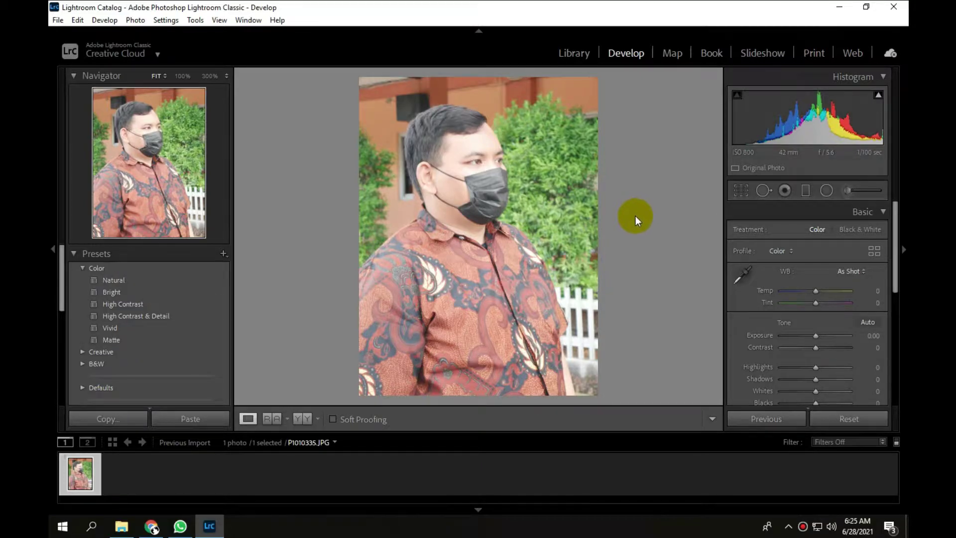
{"action": "scroll", "coordinate": [167, 314], "scroll_direction": "down", "scroll_amount": 5}
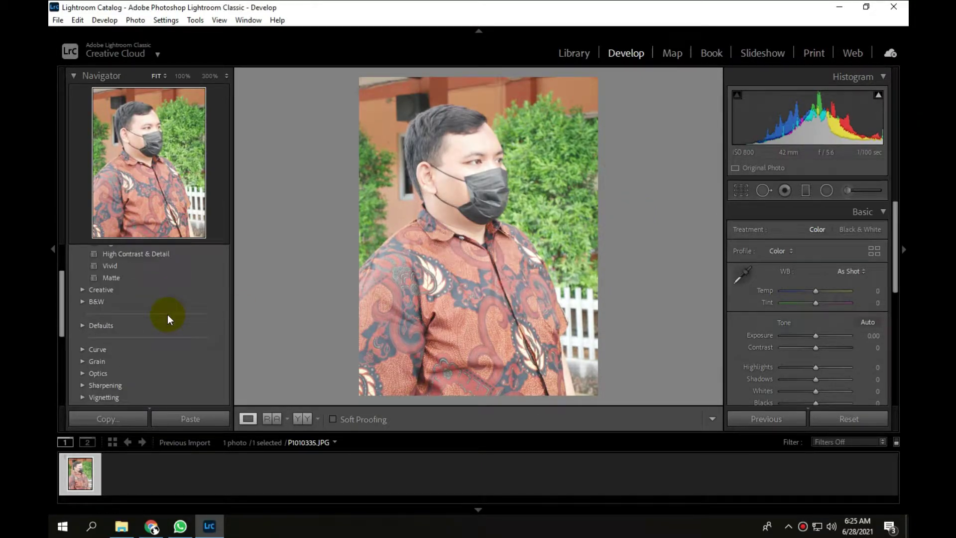
{"action": "scroll", "coordinate": [167, 314], "scroll_direction": "down", "scroll_amount": 5}
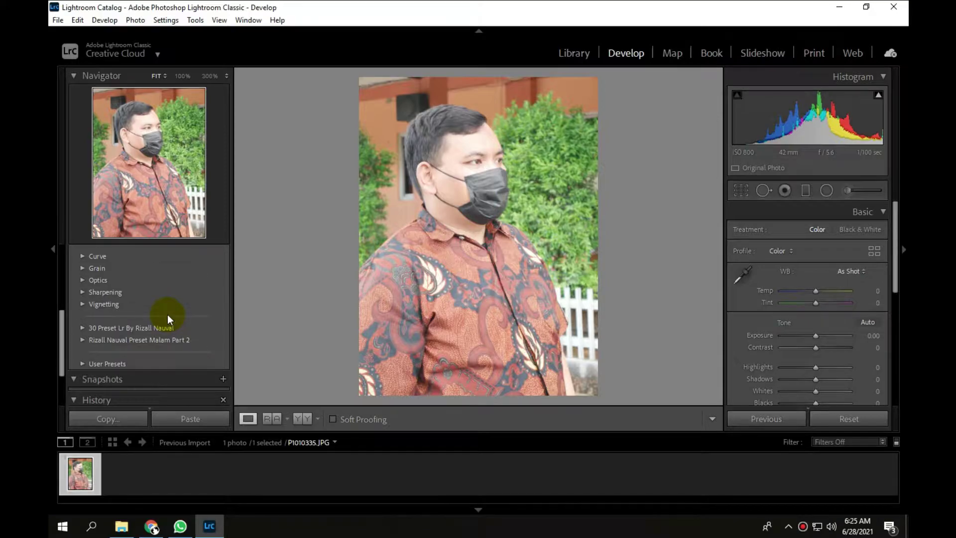
Expand the 30-preset pack and the Preset Malam Part 2 group and look through their presets.
{"action": "left_click", "coordinate": [81, 327]}
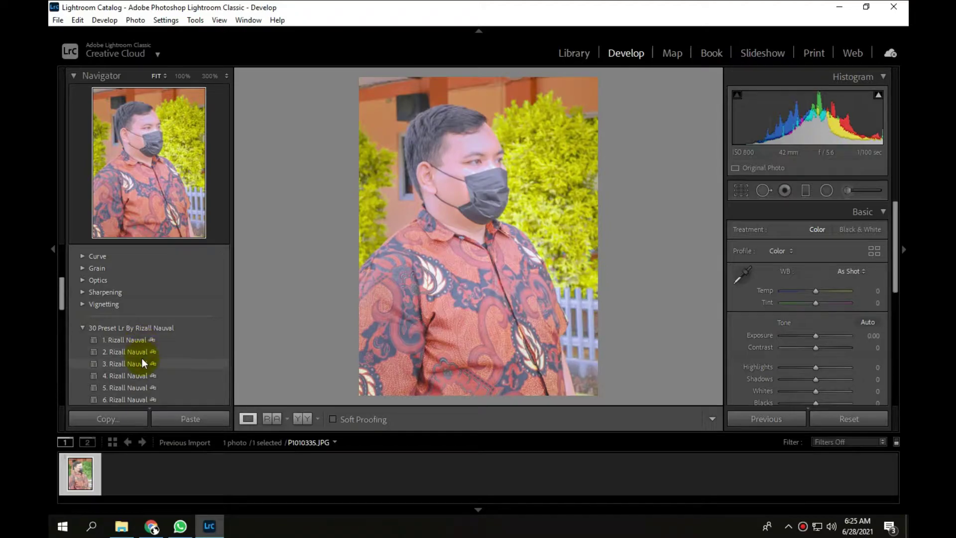
{"action": "scroll", "coordinate": [144, 377], "scroll_direction": "down", "scroll_amount": 3}
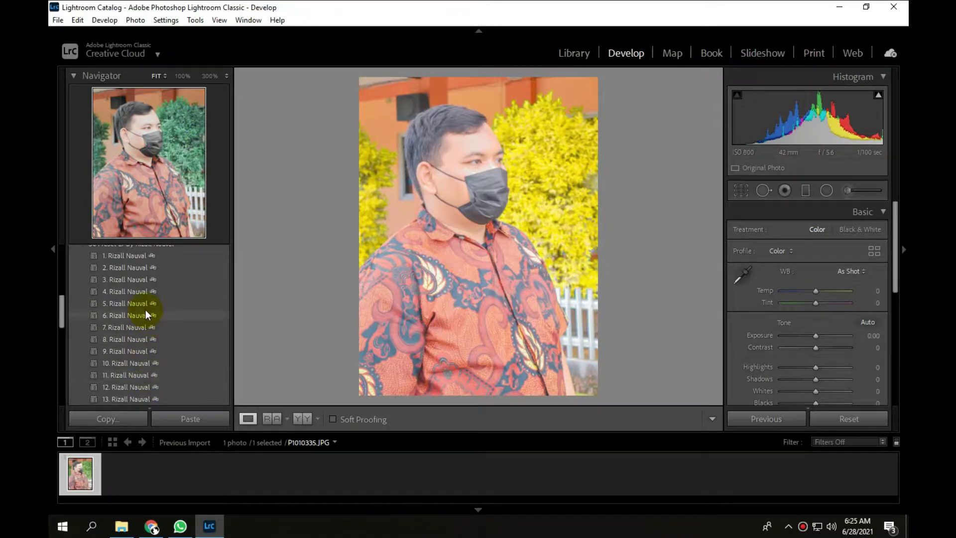
{"action": "scroll", "coordinate": [151, 375], "scroll_direction": "down", "scroll_amount": 10}
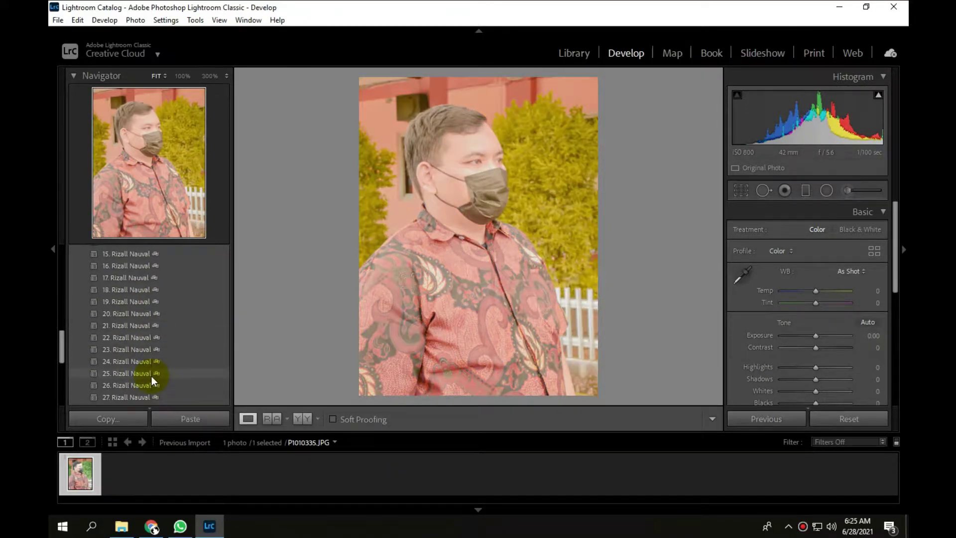
{"action": "scroll", "coordinate": [151, 375], "scroll_direction": "up", "scroll_amount": 2}
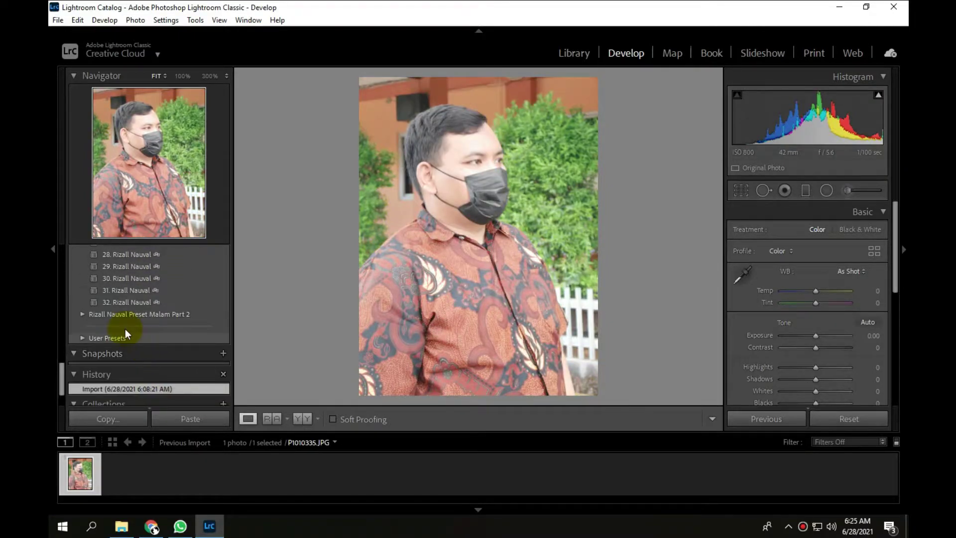
{"action": "left_click", "coordinate": [86, 314]}
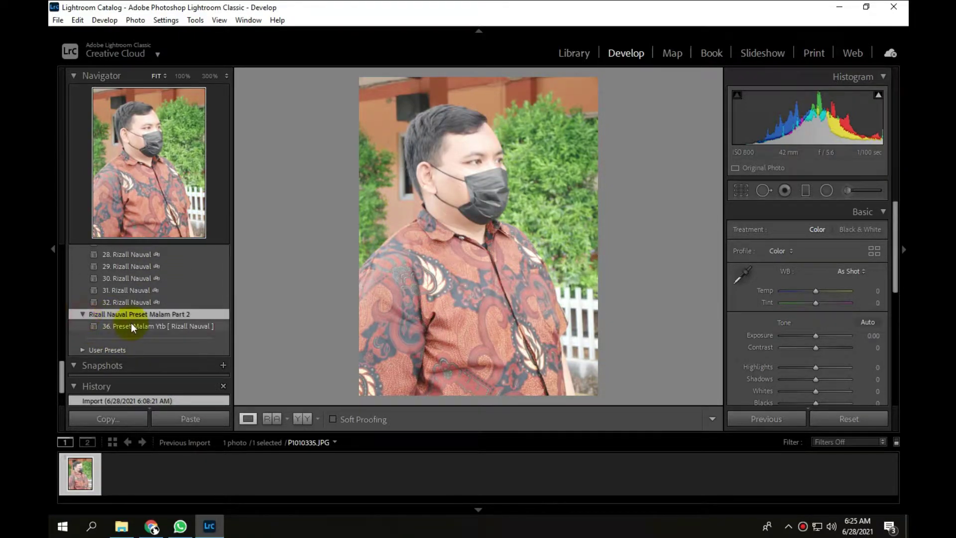
Expand the User Presets group and apply the preset ML_Fuji_C - 2e. Shadow Hard - C to the photo.
{"action": "left_click", "coordinate": [84, 350]}
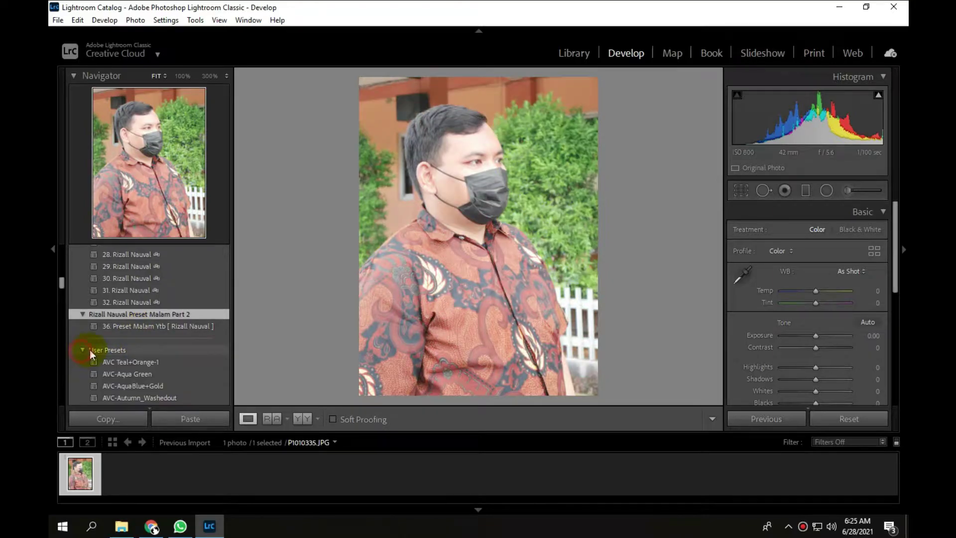
{"action": "scroll", "coordinate": [126, 366], "scroll_direction": "down", "scroll_amount": 5}
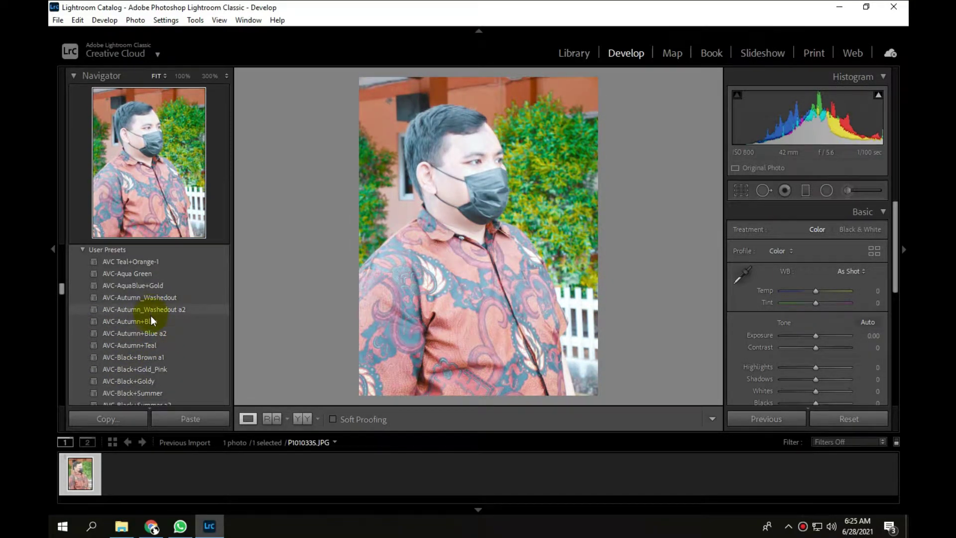
{"action": "scroll", "coordinate": [150, 341], "scroll_direction": "down", "scroll_amount": 5}
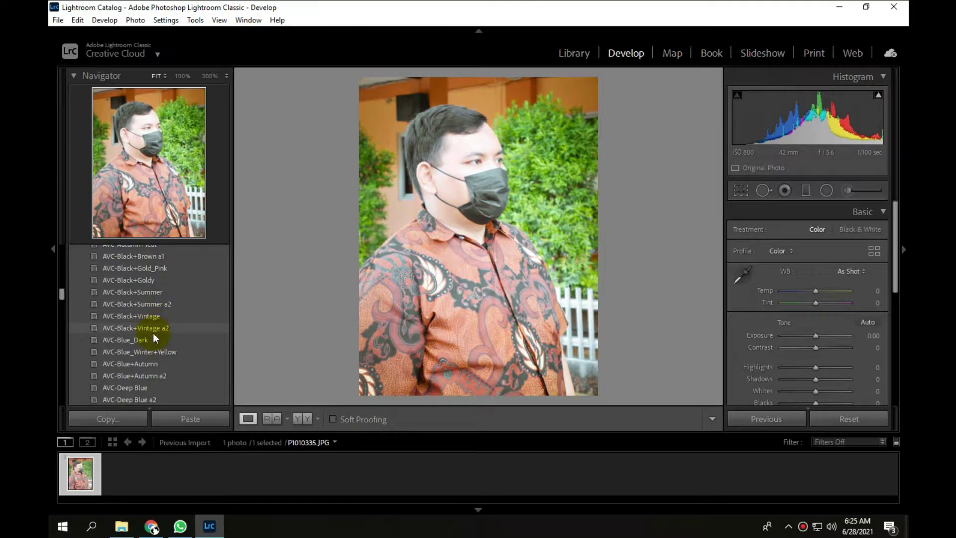
{"action": "scroll", "coordinate": [156, 316], "scroll_direction": "down", "scroll_amount": 2}
{"action": "scroll", "coordinate": [157, 317], "scroll_direction": "down", "scroll_amount": 10}
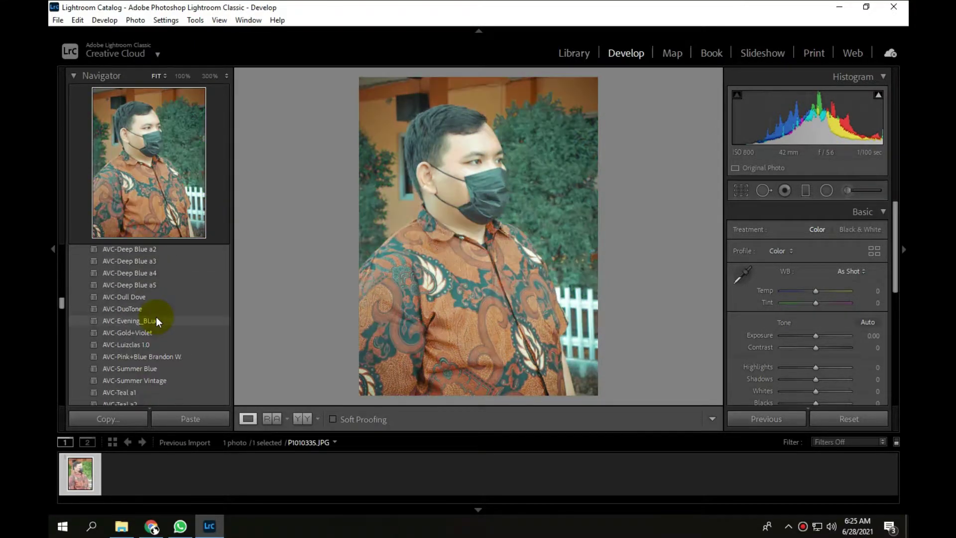
{"action": "scroll", "coordinate": [154, 354], "scroll_direction": "down", "scroll_amount": 4}
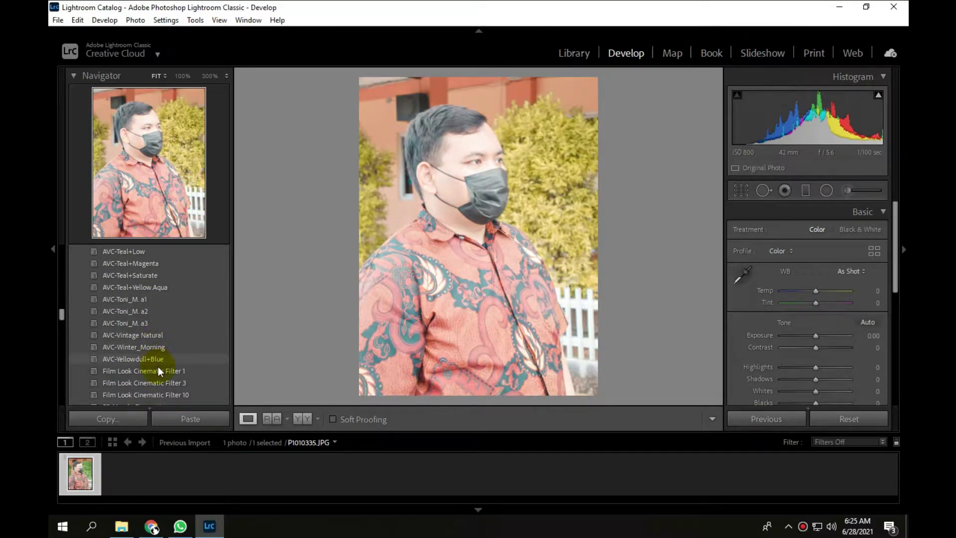
{"action": "scroll", "coordinate": [157, 348], "scroll_direction": "down", "scroll_amount": 4}
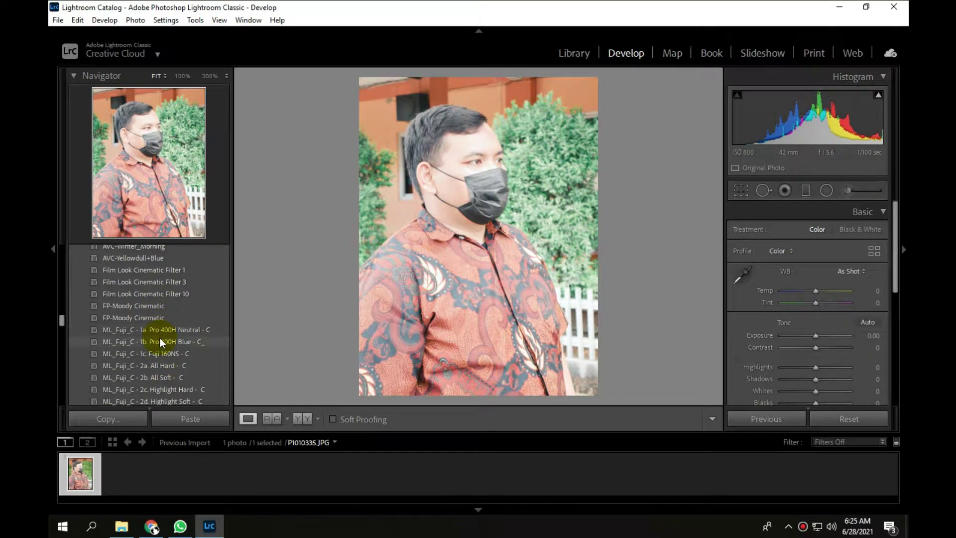
{"action": "scroll", "coordinate": [162, 378], "scroll_direction": "down", "scroll_amount": 2}
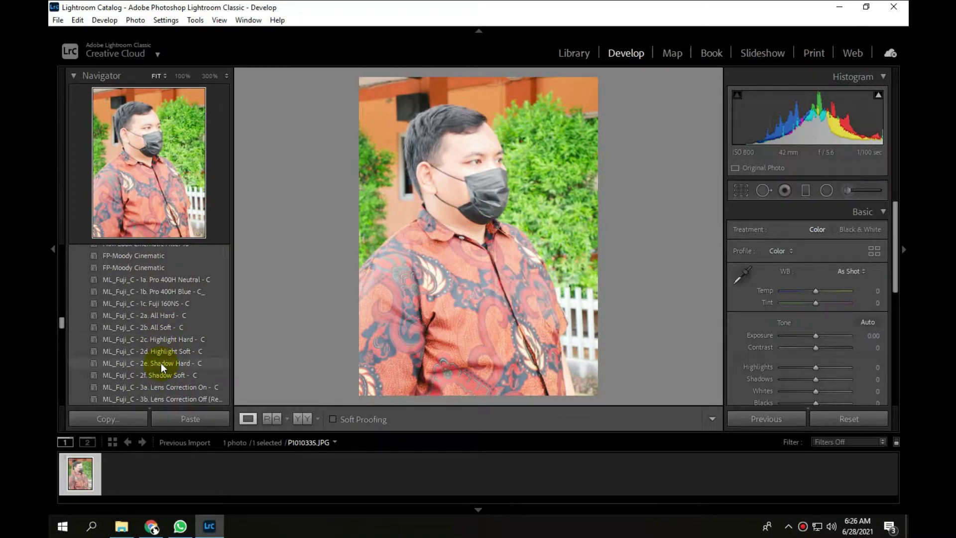
{"action": "left_click", "coordinate": [160, 363]}
Look through the remaining user presets to the end of the list and check the edit history.
{"action": "scroll", "coordinate": [160, 362], "scroll_direction": "down", "scroll_amount": 4}
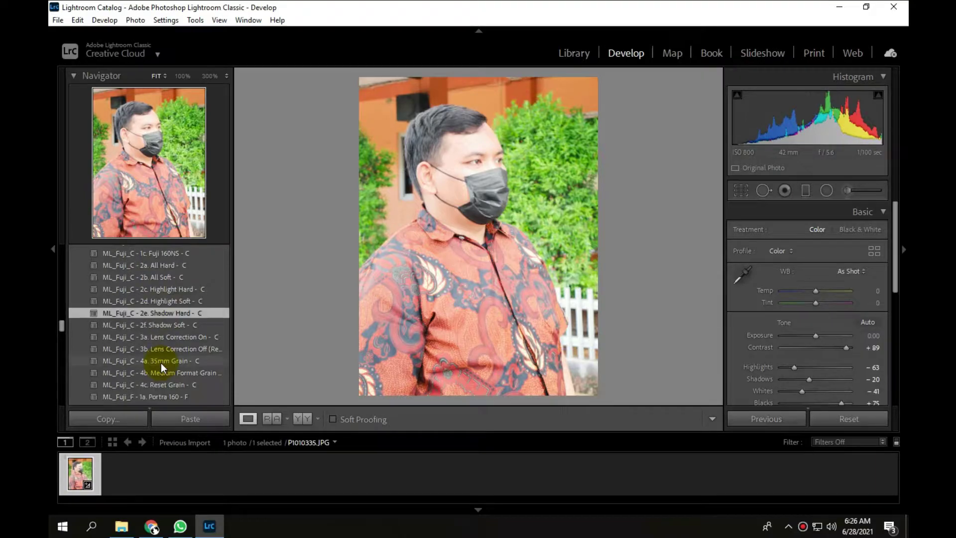
{"action": "scroll", "coordinate": [168, 364], "scroll_direction": "down", "scroll_amount": 4}
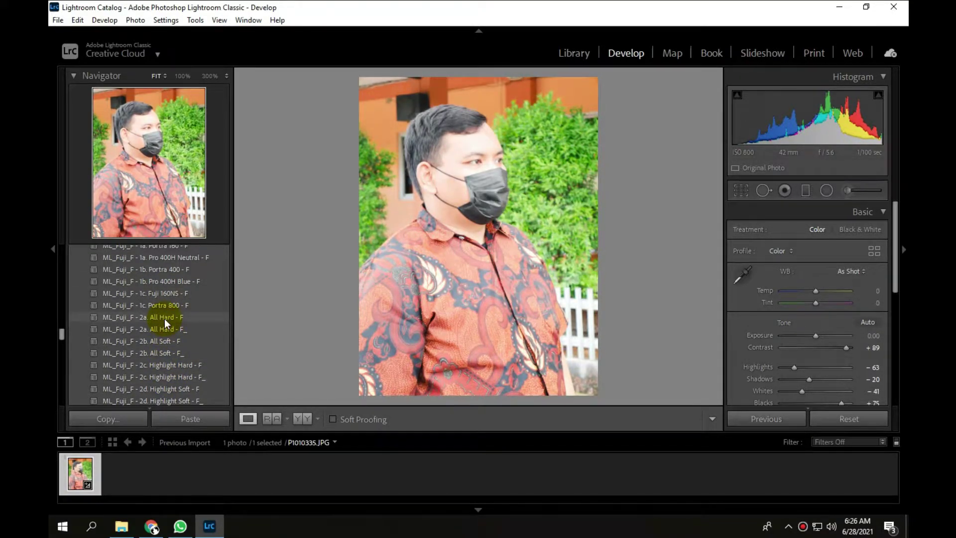
{"action": "scroll", "coordinate": [155, 388], "scroll_direction": "down", "scroll_amount": 4}
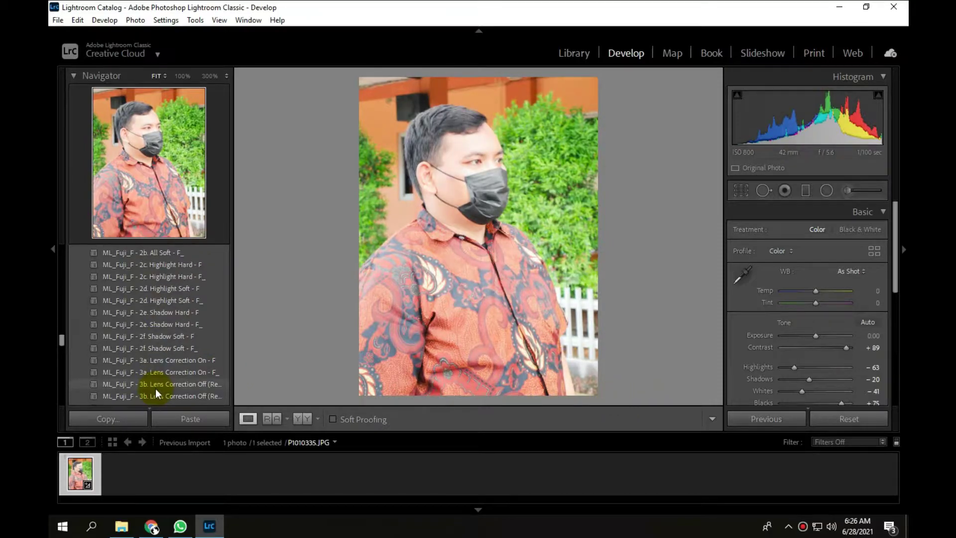
{"action": "scroll", "coordinate": [160, 380], "scroll_direction": "down", "scroll_amount": 8}
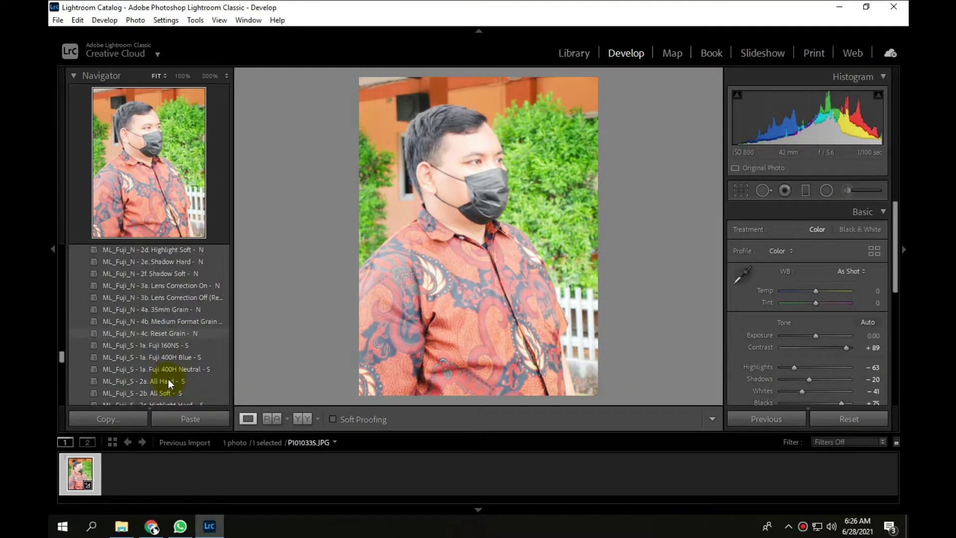
{"action": "scroll", "coordinate": [168, 378], "scroll_direction": "down", "scroll_amount": 10}
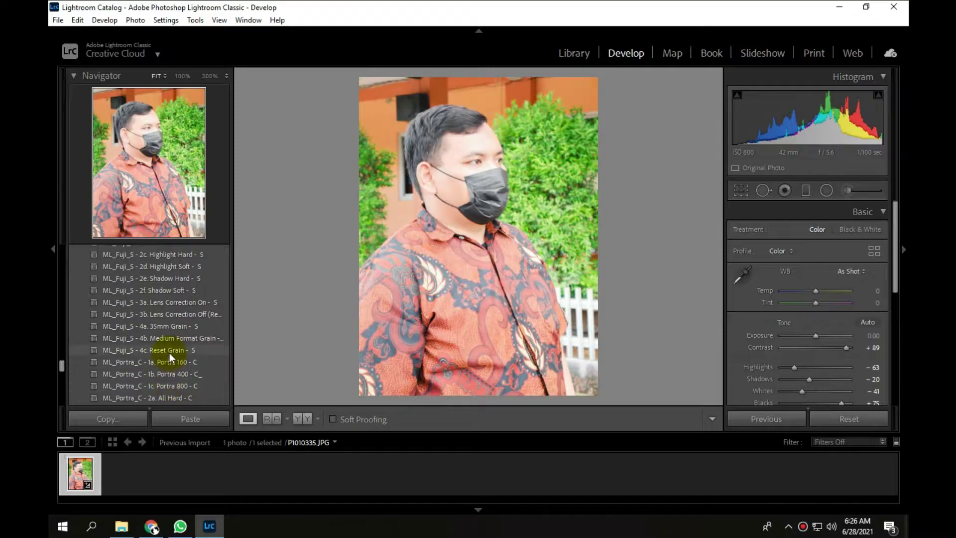
{"action": "scroll", "coordinate": [154, 357], "scroll_direction": "down", "scroll_amount": 6}
{"action": "scroll", "coordinate": [144, 373], "scroll_direction": "down", "scroll_amount": 12}
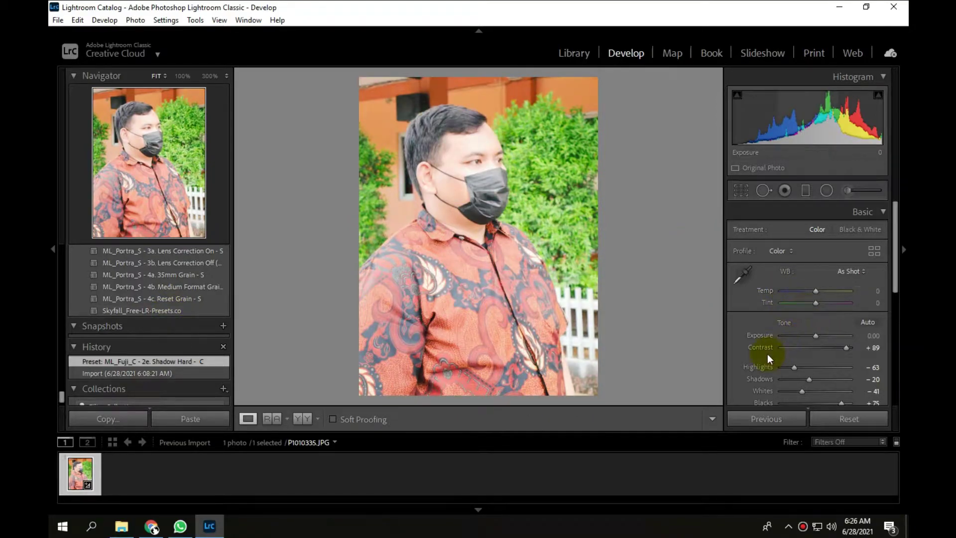
Adjust the photo's tone by setting Contrast to 56 and Blacks to -18, and changing Highlights and Whites.
{"action": "scroll", "coordinate": [755, 348], "scroll_direction": "down", "scroll_amount": 2}
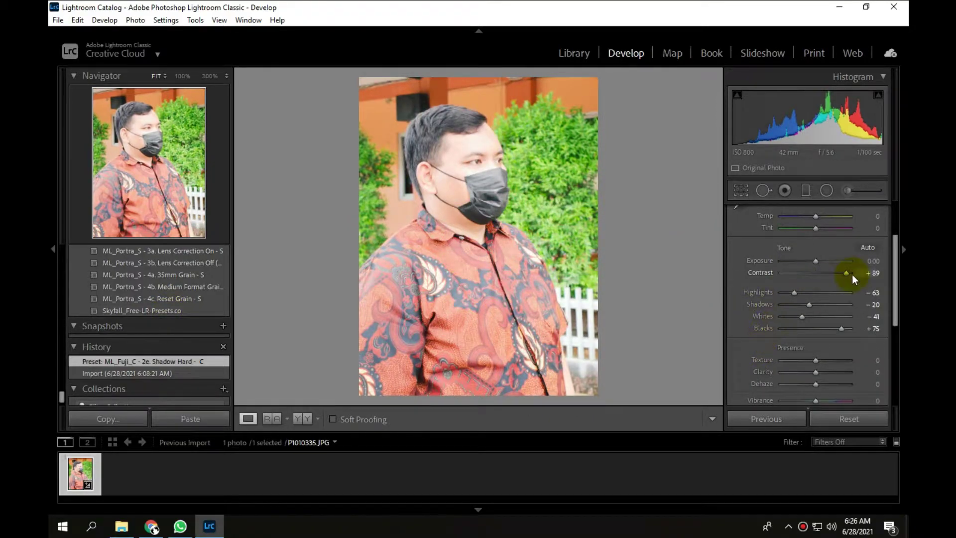
{"action": "left_click_drag", "start_coordinate": [848, 276], "coordinate": [805, 333]}
Set the Green Primary calibration to Hue +46 and Saturation +16.
{"action": "scroll", "coordinate": [775, 374], "scroll_direction": "down", "scroll_amount": 5}
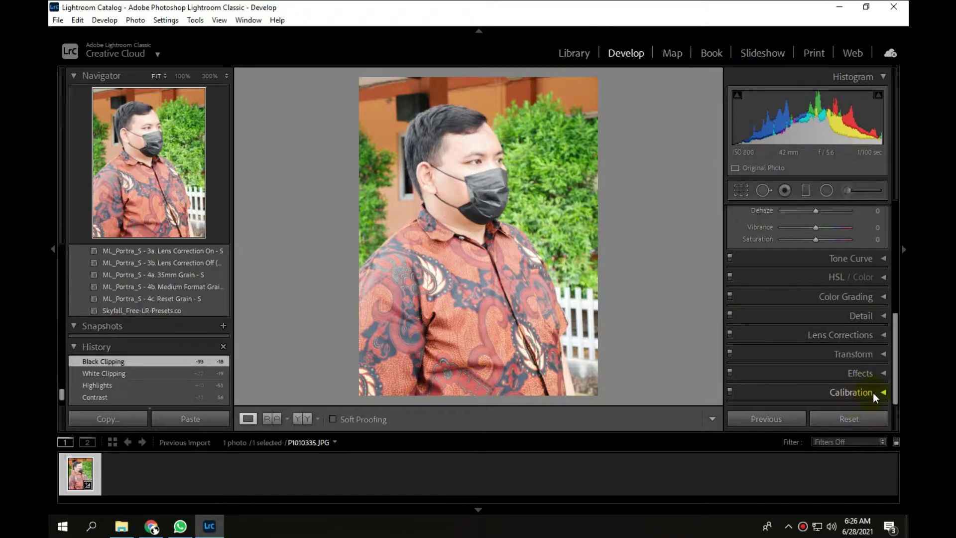
{"action": "left_click", "coordinate": [883, 393]}
{"action": "mouse_move", "coordinate": [813, 339]}
{"action": "left_mouse_down"}
{"action": "mouse_move", "coordinate": [837, 341]}
{"action": "mouse_move", "coordinate": [821, 351]}
{"action": "left_mouse_up"}
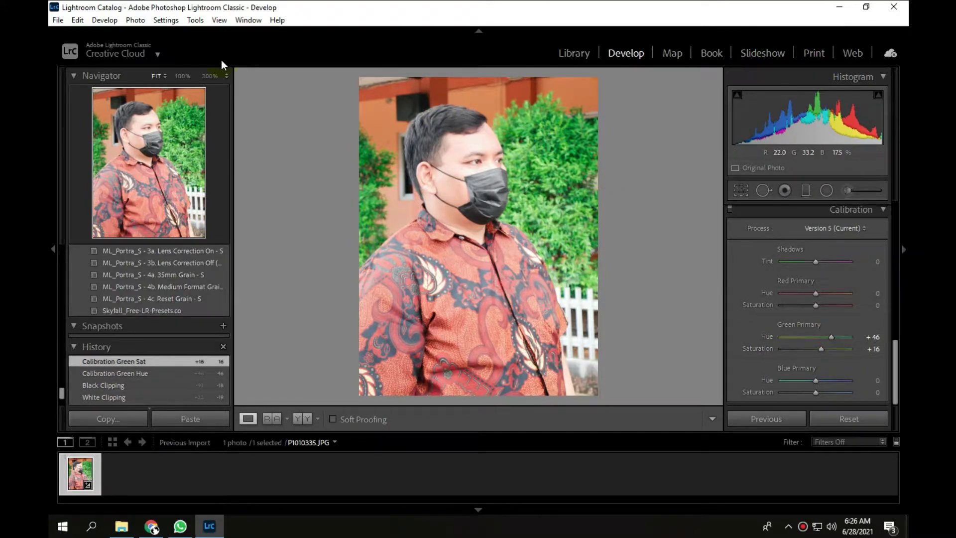
Export the edited photo to the Desktop in the subfolder 1.
{"action": "left_click", "coordinate": [58, 19]}
{"action": "left_click", "coordinate": [119, 183]}
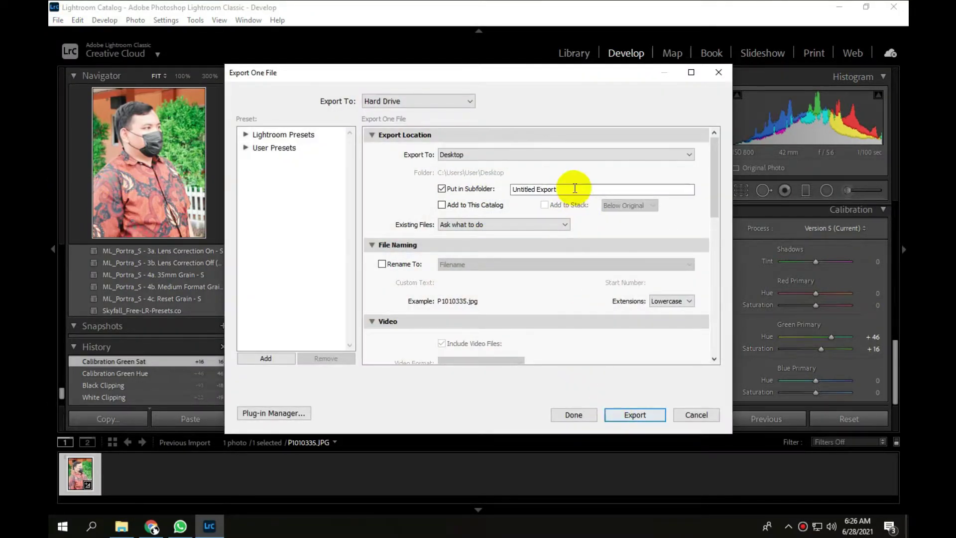
{"action": "left_click", "coordinate": [574, 188]}
{"action": "left_click_drag", "start_coordinate": [574, 188], "coordinate": [499, 193]}
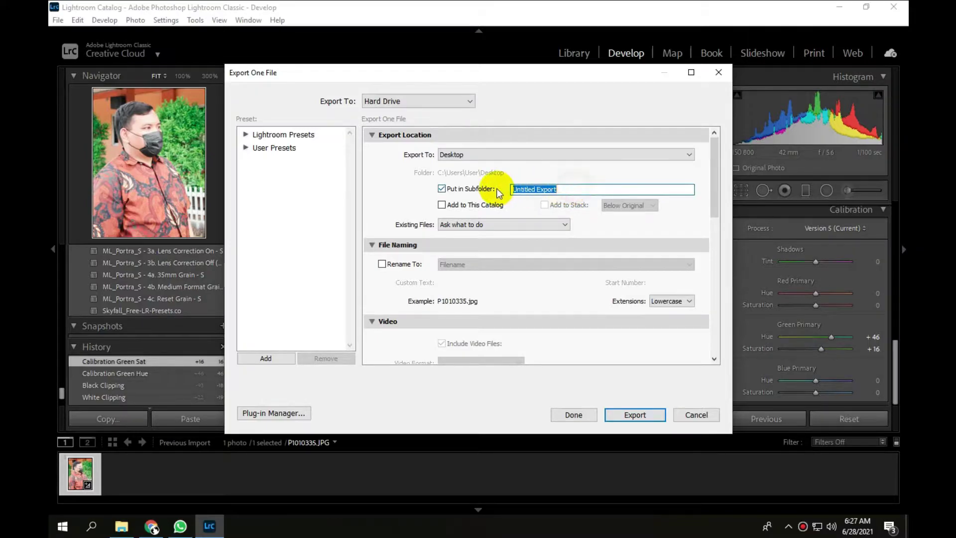
{"action": "type", "text": "E"}
{"action": "left_click", "coordinate": [637, 415]}
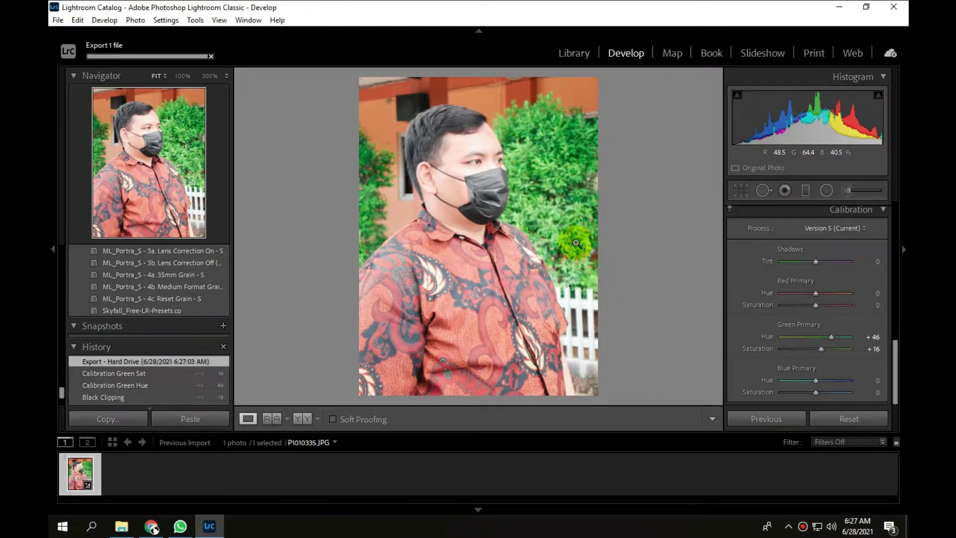
Switch to the desktop and open the photo P1010335 from folder 1 in Adobe Photoshop CS6.
{"action": "left_click", "coordinate": [904, 522]}
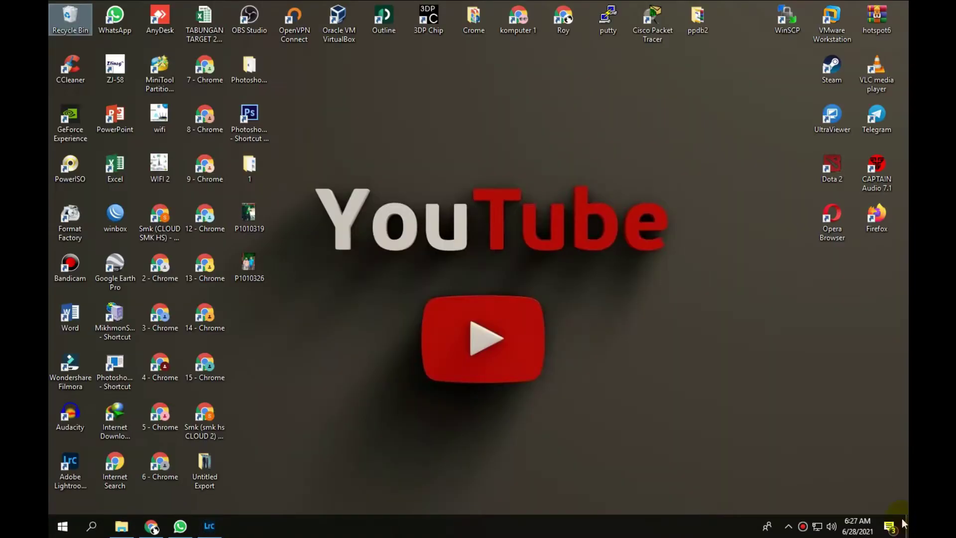
{"action": "double_click", "coordinate": [253, 163]}
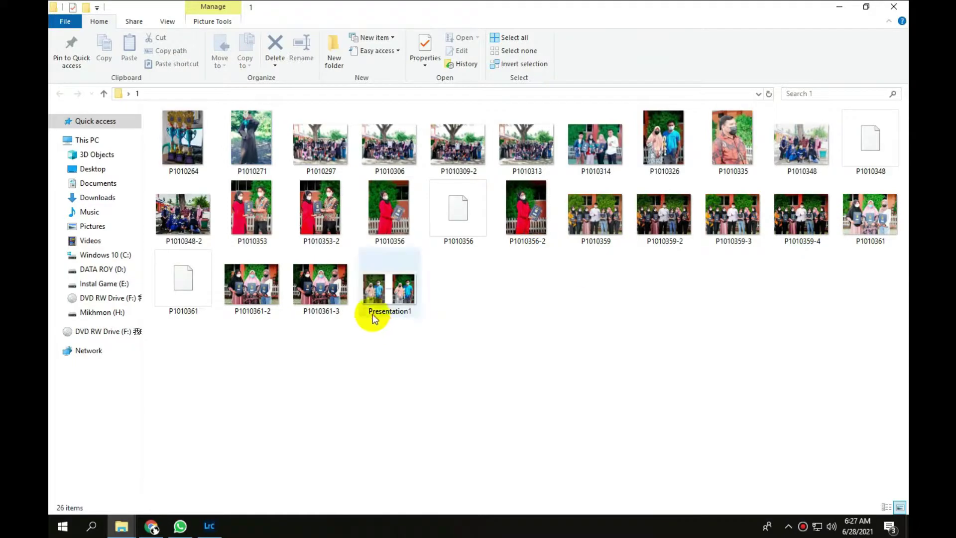
{"action": "right_click", "coordinate": [723, 140]}
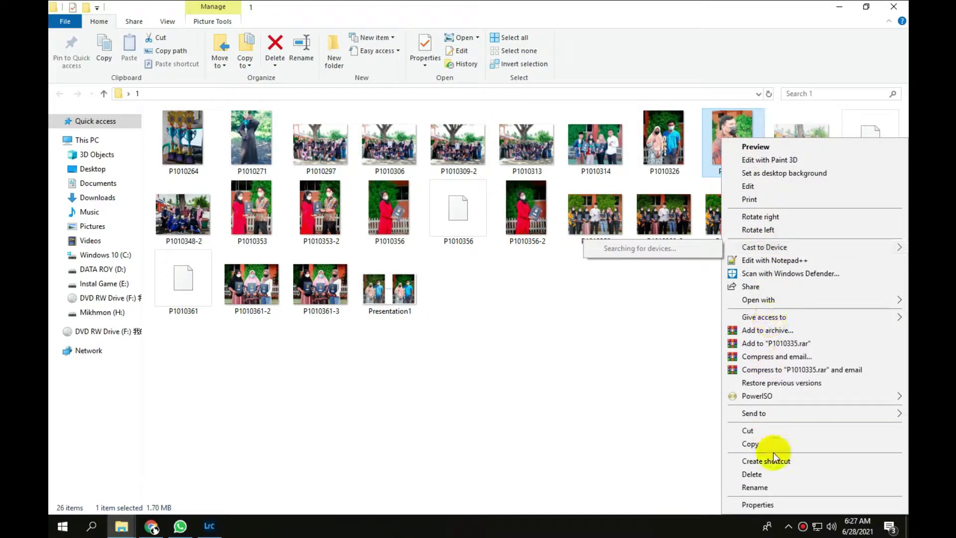
{"action": "mouse_move", "coordinate": [733, 299]}
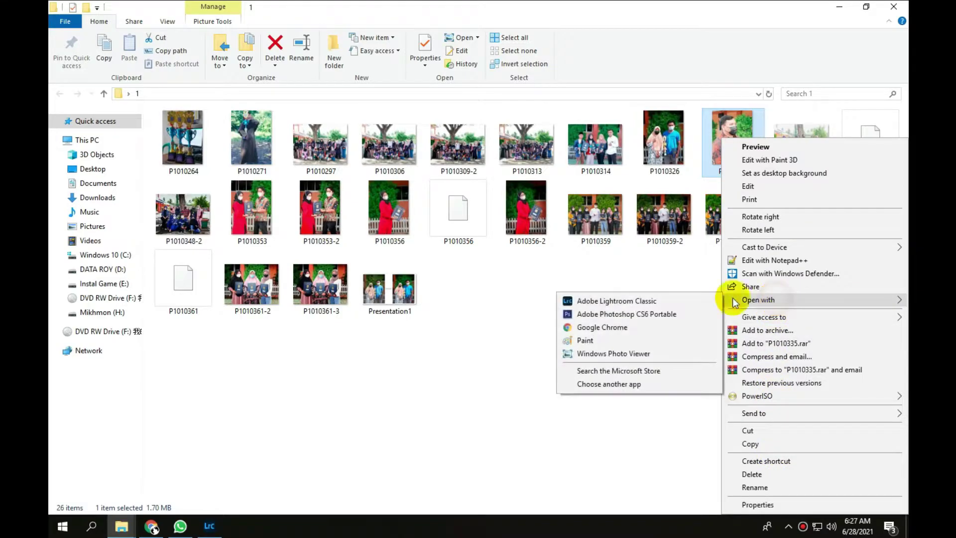
{"action": "left_click", "coordinate": [635, 315]}
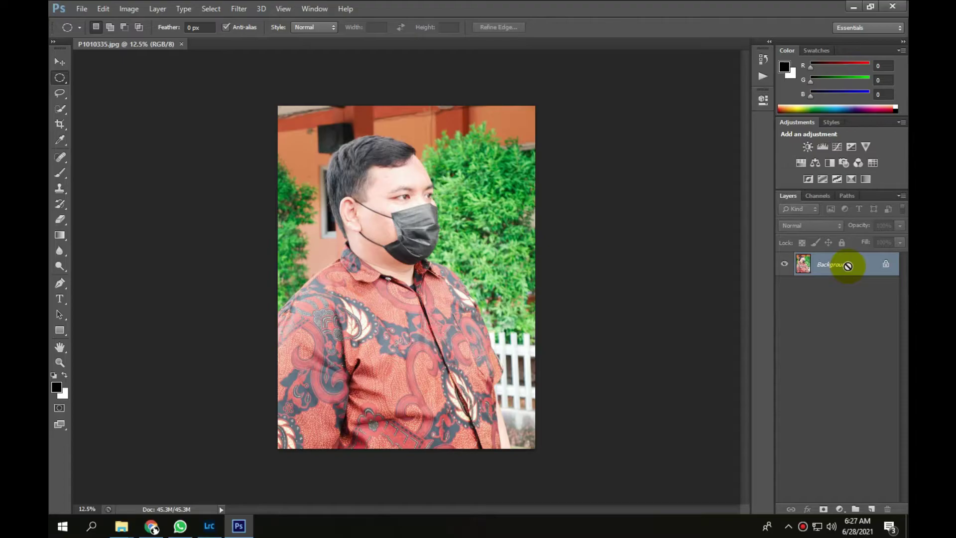
Duplicate the Background layer twice and make the topmost copy the active layer.
{"action": "key", "text": "ctrl+j"}
{"action": "key", "text": "ctrl+j"}
{"action": "left_click", "coordinate": [841, 286]}
{"action": "left_click", "coordinate": [841, 264]}
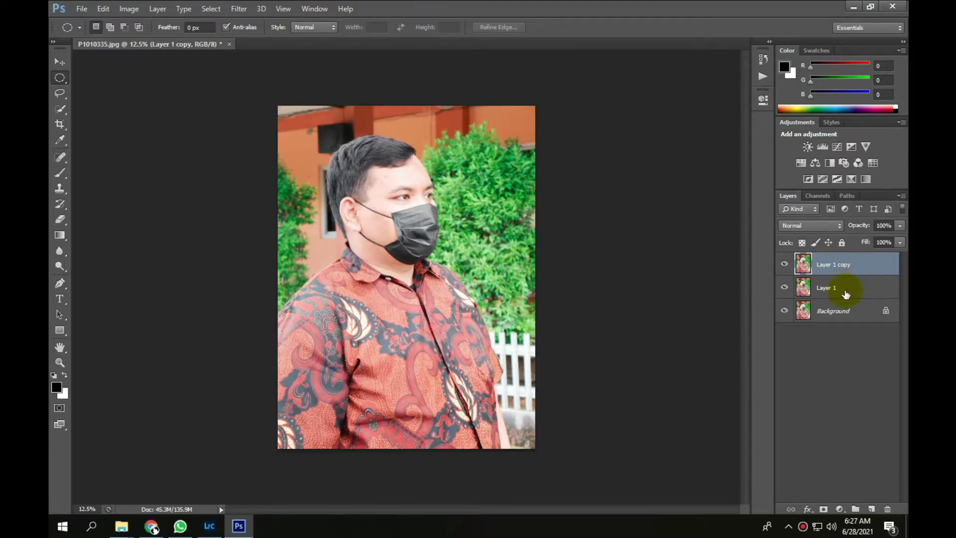
{"action": "left_click", "coordinate": [844, 296]}
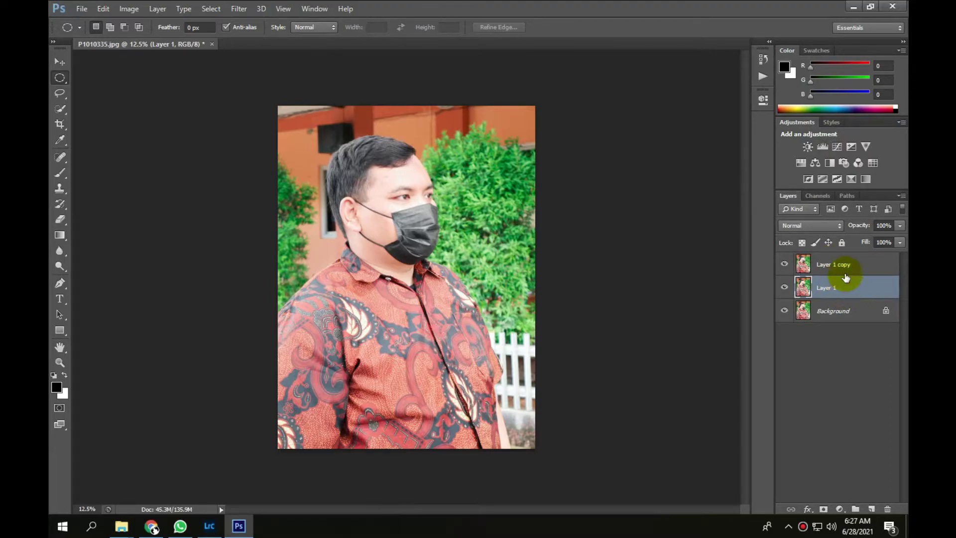
{"action": "left_click", "coordinate": [842, 264]}
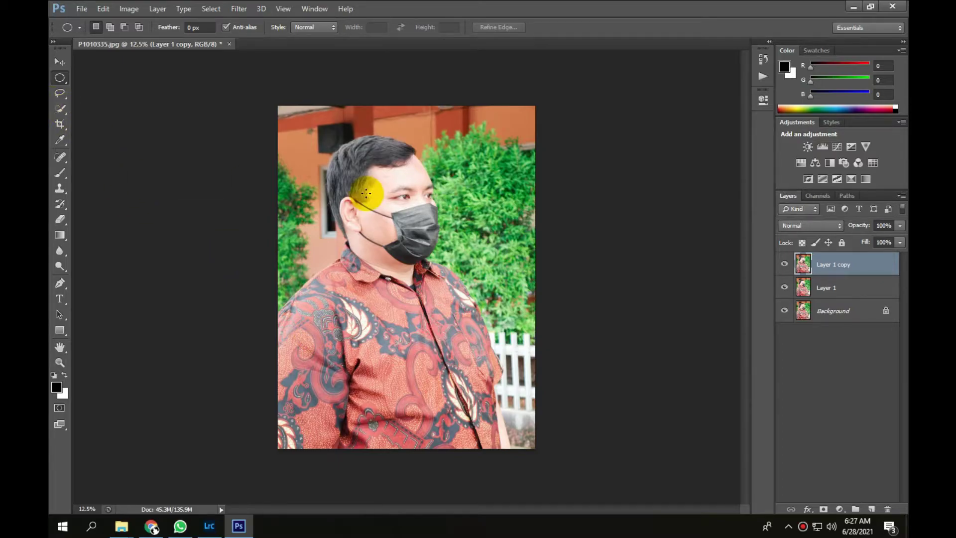
Select the man's head, face mask and batik shirt on the top layer with the Quick Selection tool.
{"action": "key", "text": "w"}
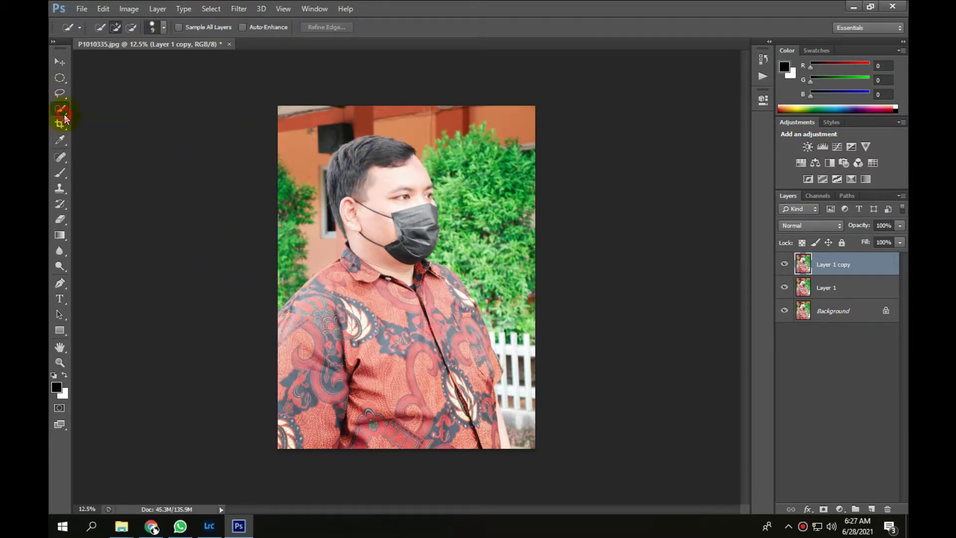
{"action": "right_click", "coordinate": [62, 113]}
{"action": "left_click", "coordinate": [95, 105]}
{"action": "mouse_move", "coordinate": [364, 157]}
{"action": "left_mouse_down"}
{"action": "mouse_move", "coordinate": [407, 277]}
{"action": "mouse_move", "coordinate": [412, 347]}
{"action": "mouse_move", "coordinate": [473, 388]}
{"action": "mouse_move", "coordinate": [506, 450]}
{"action": "mouse_move", "coordinate": [477, 325]}
{"action": "mouse_move", "coordinate": [421, 271]}
{"action": "mouse_move", "coordinate": [463, 322]}
{"action": "mouse_move", "coordinate": [445, 273]}
{"action": "left_mouse_up"}
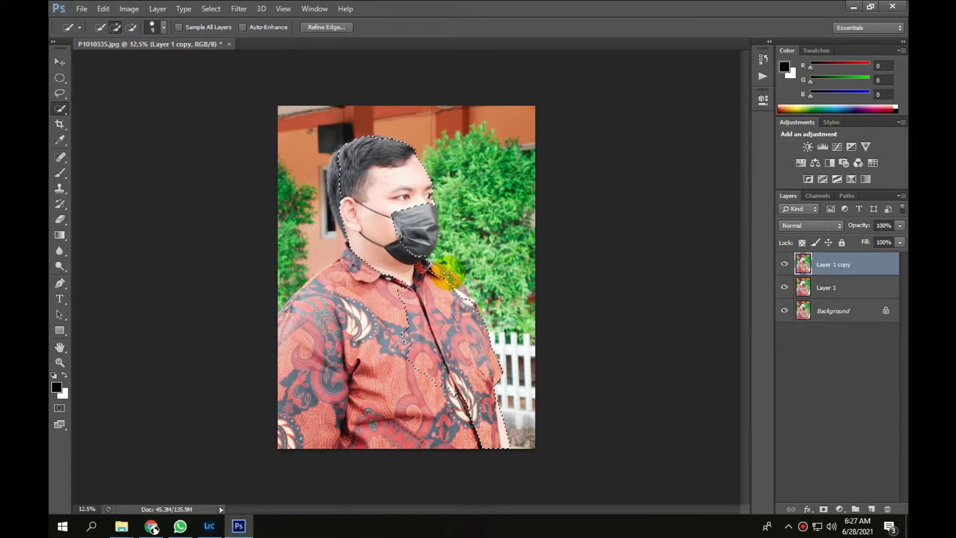
{"action": "left_click", "coordinate": [416, 212]}
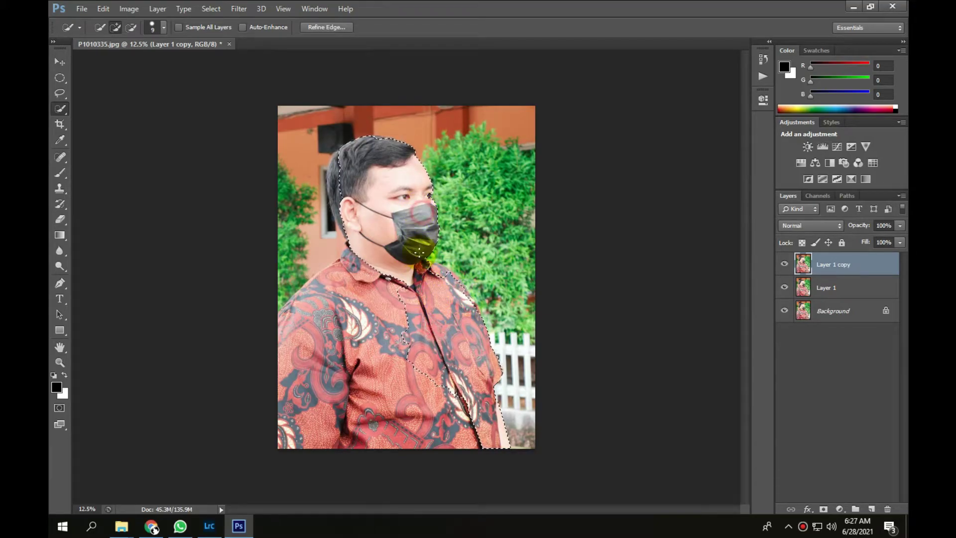
{"action": "left_click", "coordinate": [328, 162]}
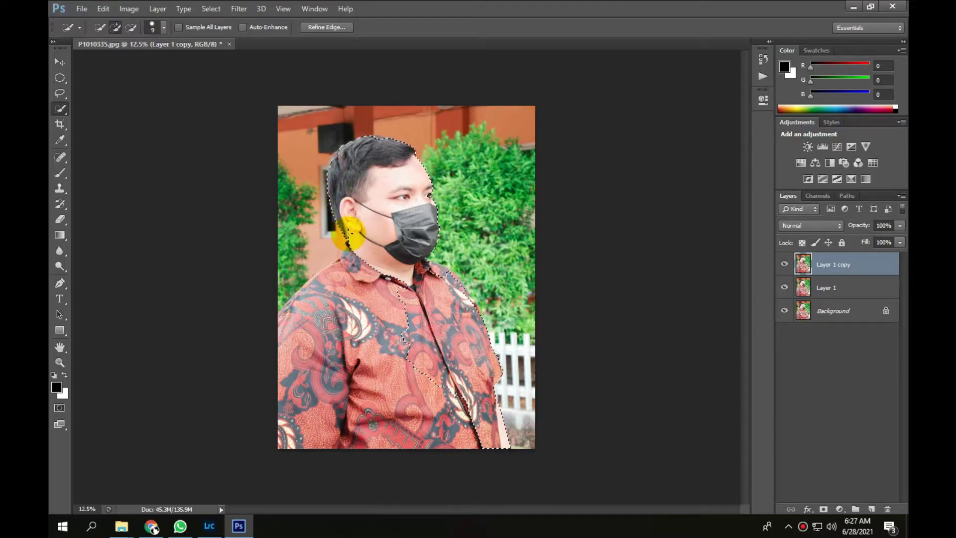
{"action": "left_click_drag", "start_coordinate": [343, 254], "coordinate": [301, 311]}
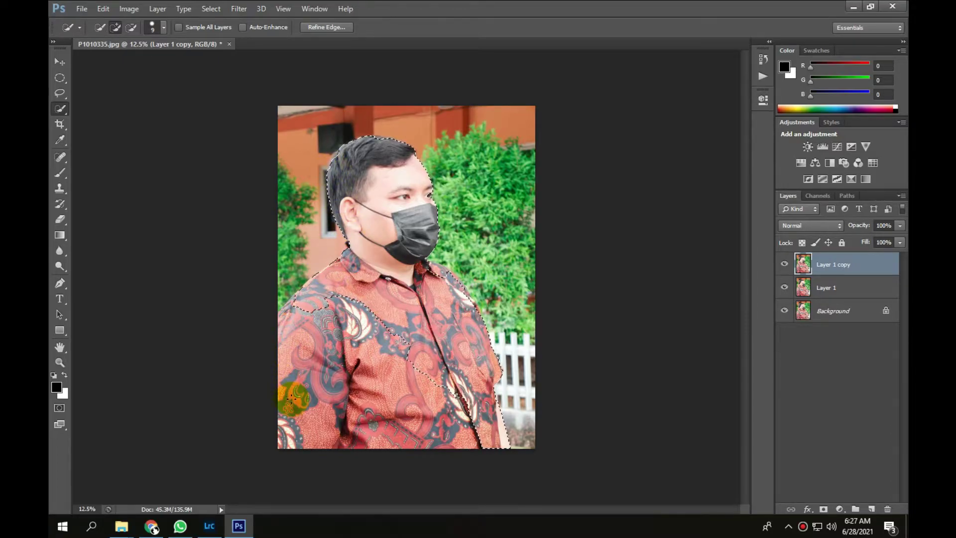
{"action": "mouse_move", "coordinate": [295, 397]}
{"action": "left_mouse_down"}
{"action": "mouse_move", "coordinate": [338, 428]}
{"action": "mouse_move", "coordinate": [344, 310]}
{"action": "mouse_move", "coordinate": [417, 427]}
{"action": "left_mouse_up"}
{"action": "mouse_move", "coordinate": [416, 395]}
{"action": "left_mouse_down"}
{"action": "mouse_move", "coordinate": [435, 399]}
{"action": "mouse_move", "coordinate": [451, 429]}
{"action": "mouse_move", "coordinate": [380, 422]}
{"action": "mouse_move", "coordinate": [378, 448]}
{"action": "mouse_move", "coordinate": [289, 426]}
{"action": "mouse_move", "coordinate": [285, 436]}
{"action": "left_mouse_up"}
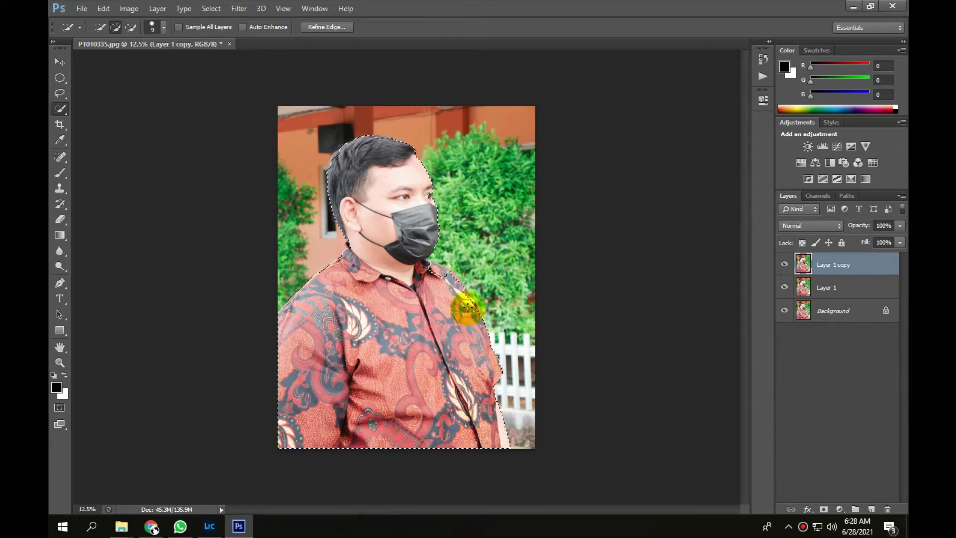
Extend the selection along the shirt collar and the shoulder edge that borders the green foliage.
{"action": "key", "text": "z"}
{"action": "left_click_drag", "start_coordinate": [433, 284], "coordinate": [437, 287]}
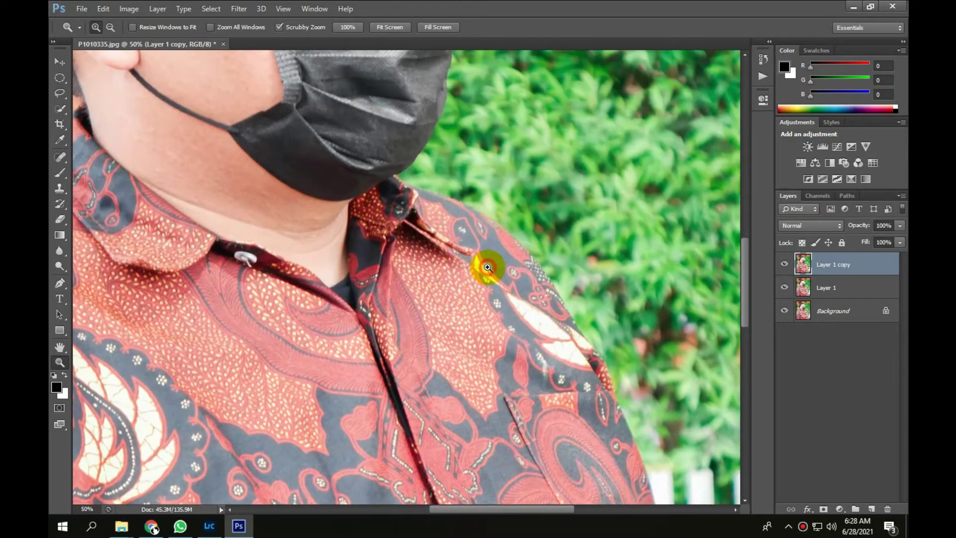
{"action": "left_click", "coordinate": [446, 241]}
{"action": "left_click", "coordinate": [427, 224]}
{"action": "left_click_drag", "start_coordinate": [373, 166], "coordinate": [358, 310]}
{"action": "key", "text": "w"}
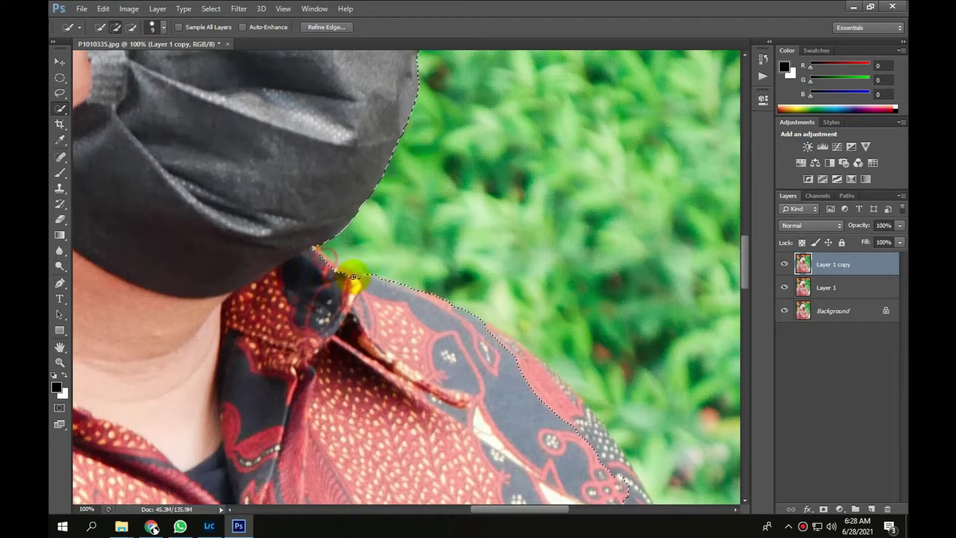
{"action": "left_click_drag", "start_coordinate": [491, 379], "coordinate": [319, 317]}
{"action": "left_click_drag", "start_coordinate": [328, 284], "coordinate": [393, 355]}
{"action": "mouse_move", "coordinate": [439, 419]}
{"action": "left_mouse_down"}
{"action": "mouse_move", "coordinate": [344, 339]}
{"action": "mouse_move", "coordinate": [362, 333]}
{"action": "mouse_move", "coordinate": [434, 465]}
{"action": "mouse_move", "coordinate": [411, 403]}
{"action": "mouse_move", "coordinate": [428, 463]}
{"action": "mouse_move", "coordinate": [380, 427]}
{"action": "mouse_move", "coordinate": [325, 311]}
{"action": "mouse_move", "coordinate": [372, 337]}
{"action": "left_mouse_up"}
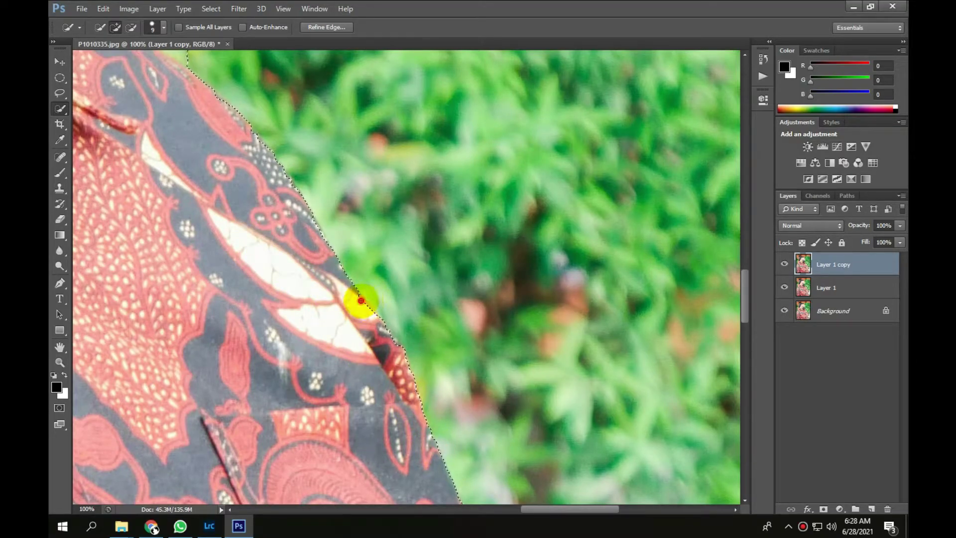
{"action": "left_click", "coordinate": [413, 391]}
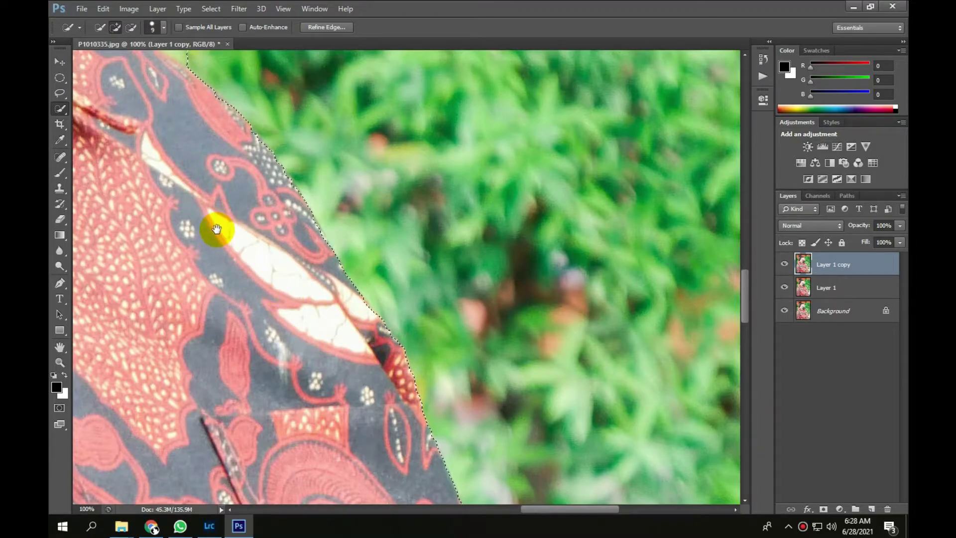
Subtract the patch of foliage above the shoulder from the selection.
{"action": "left_click_drag", "start_coordinate": [213, 231], "coordinate": [437, 535]}
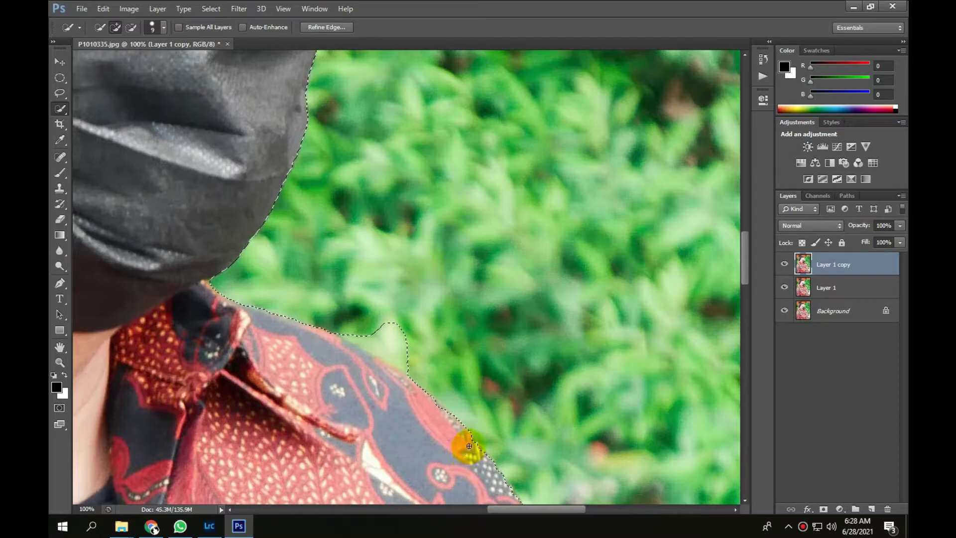
{"action": "left_click_drag", "start_coordinate": [380, 342], "coordinate": [367, 334]}
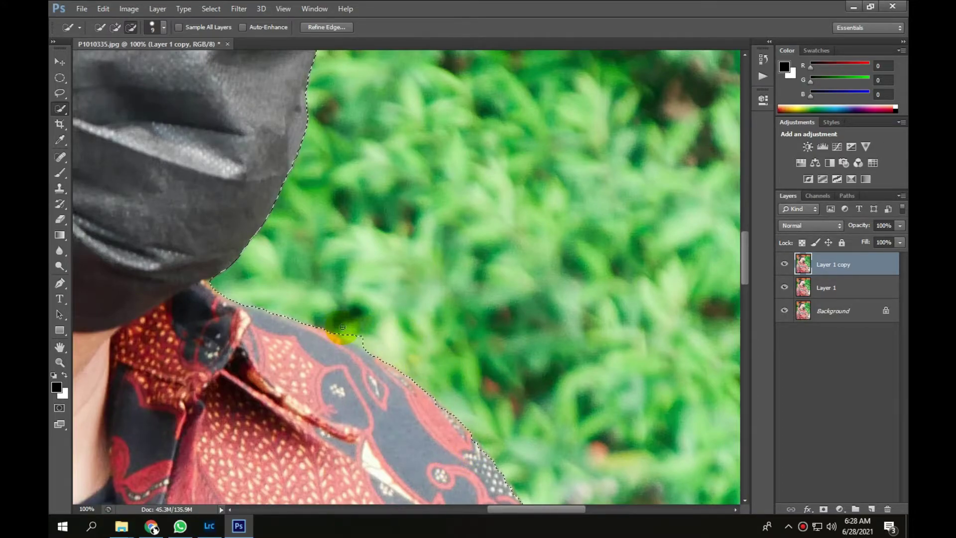
{"action": "left_click_drag", "start_coordinate": [351, 330], "coordinate": [491, 449]}
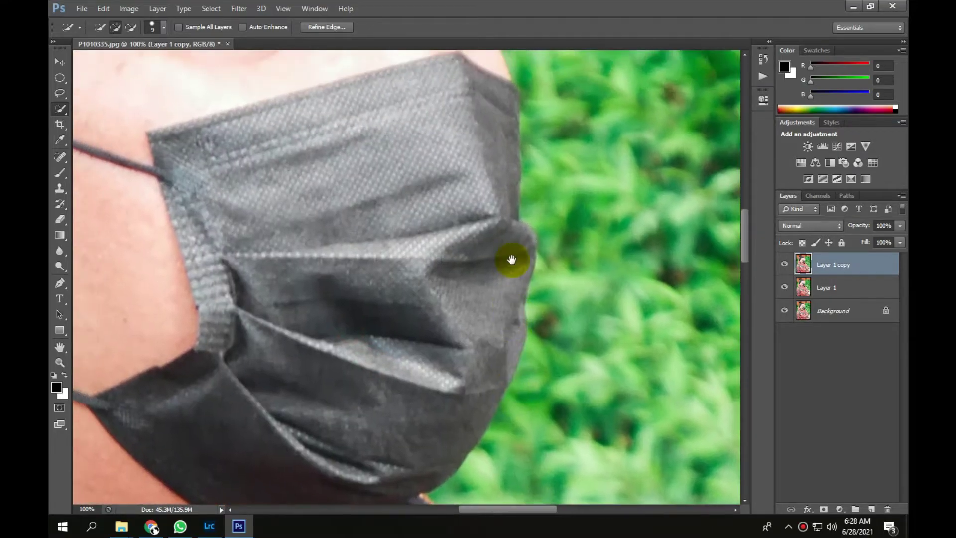
Refine the selection edge along the face mask, the eye and the forehead.
{"action": "mouse_move", "coordinate": [513, 261]}
{"action": "left_mouse_down"}
{"action": "mouse_move", "coordinate": [486, 353]}
{"action": "mouse_move", "coordinate": [427, 447]}
{"action": "left_mouse_up"}
{"action": "left_click", "coordinate": [391, 226]}
{"action": "mouse_move", "coordinate": [391, 226]}
{"action": "left_mouse_down"}
{"action": "mouse_move", "coordinate": [380, 217]}
{"action": "mouse_move", "coordinate": [369, 252]}
{"action": "mouse_move", "coordinate": [378, 227]}
{"action": "mouse_move", "coordinate": [394, 239]}
{"action": "mouse_move", "coordinate": [395, 260]}
{"action": "mouse_move", "coordinate": [390, 226]}
{"action": "mouse_move", "coordinate": [391, 267]}
{"action": "mouse_move", "coordinate": [390, 231]}
{"action": "mouse_move", "coordinate": [394, 245]}
{"action": "left_mouse_up"}
{"action": "left_click", "coordinate": [370, 248]}
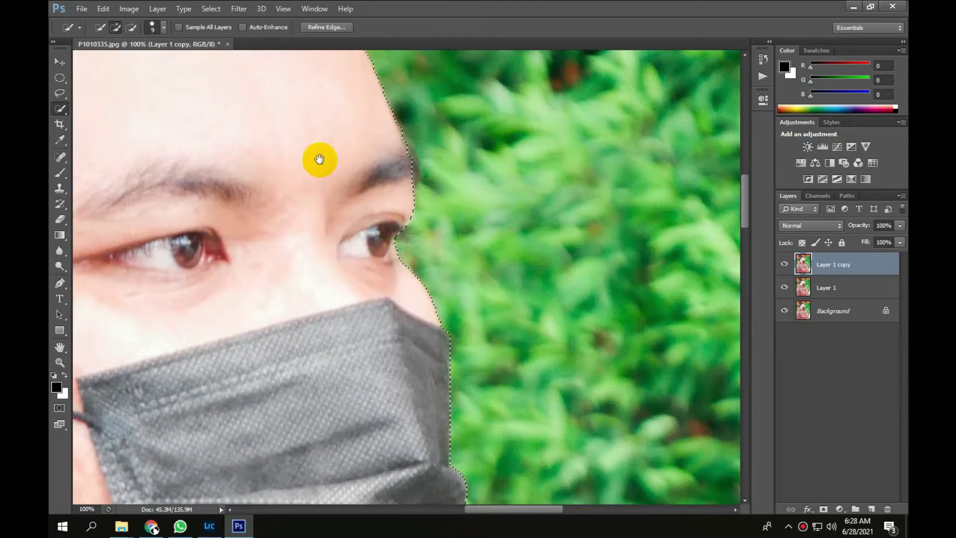
{"action": "left_click_drag", "start_coordinate": [322, 183], "coordinate": [452, 330]}
{"action": "mouse_move", "coordinate": [525, 317]}
{"action": "left_mouse_down"}
{"action": "mouse_move", "coordinate": [554, 348]}
{"action": "mouse_move", "coordinate": [548, 373]}
{"action": "mouse_move", "coordinate": [564, 395]}
{"action": "mouse_move", "coordinate": [555, 331]}
{"action": "mouse_move", "coordinate": [560, 367]}
{"action": "mouse_move", "coordinate": [554, 324]}
{"action": "left_mouse_up"}
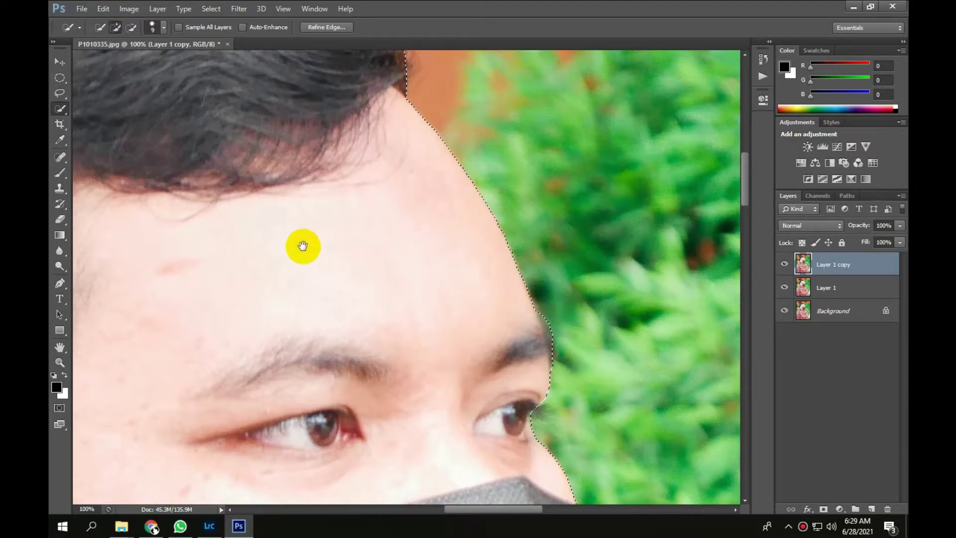
Follow the selection edge around the hair and clean it up at the nape and back of the collar.
{"action": "left_click_drag", "start_coordinate": [327, 262], "coordinate": [557, 394]}
{"action": "mouse_move", "coordinate": [348, 264]}
{"action": "left_mouse_down"}
{"action": "mouse_move", "coordinate": [557, 222]}
{"action": "mouse_move", "coordinate": [517, 250]}
{"action": "mouse_move", "coordinate": [474, 234]}
{"action": "mouse_move", "coordinate": [459, 250]}
{"action": "left_mouse_up"}
{"action": "mouse_move", "coordinate": [537, 266]}
{"action": "left_mouse_down"}
{"action": "mouse_move", "coordinate": [489, 246]}
{"action": "mouse_move", "coordinate": [566, 277]}
{"action": "mouse_move", "coordinate": [536, 258]}
{"action": "mouse_move", "coordinate": [551, 260]}
{"action": "mouse_move", "coordinate": [635, 320]}
{"action": "left_mouse_up"}
{"action": "mouse_move", "coordinate": [362, 367]}
{"action": "left_mouse_down"}
{"action": "mouse_move", "coordinate": [417, 244]}
{"action": "mouse_move", "coordinate": [461, 266]}
{"action": "mouse_move", "coordinate": [363, 219]}
{"action": "mouse_move", "coordinate": [316, 273]}
{"action": "mouse_move", "coordinate": [292, 358]}
{"action": "left_mouse_up"}
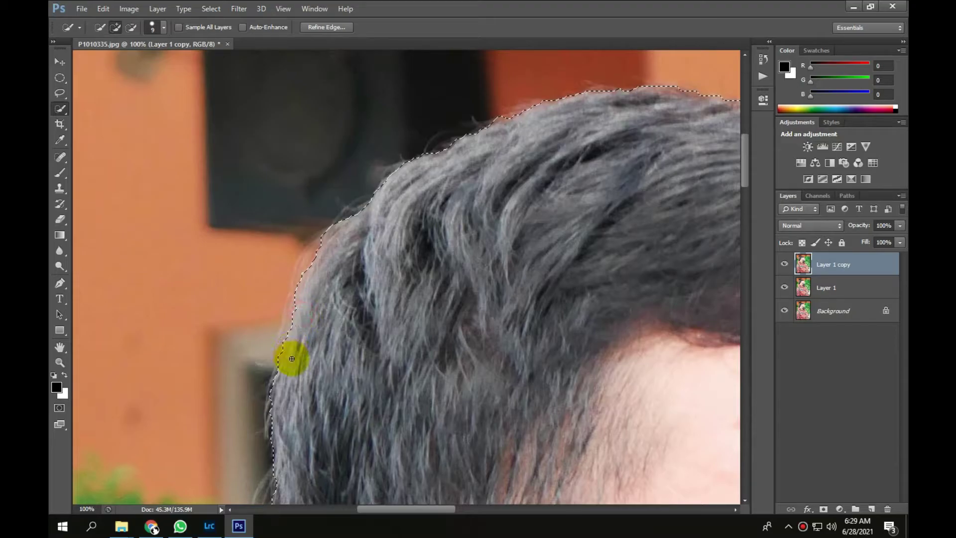
{"action": "left_click_drag", "start_coordinate": [348, 395], "coordinate": [330, 192]}
{"action": "left_click_drag", "start_coordinate": [348, 326], "coordinate": [375, 107]}
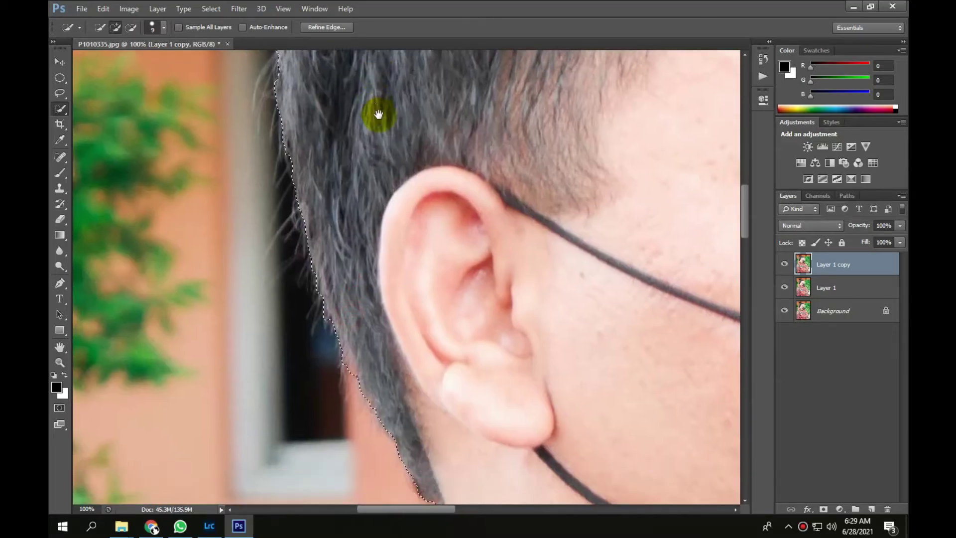
{"action": "left_click_drag", "start_coordinate": [477, 283], "coordinate": [423, 156]}
{"action": "left_click_drag", "start_coordinate": [501, 395], "coordinate": [458, 289]}
{"action": "mouse_move", "coordinate": [428, 349]}
{"action": "left_mouse_down"}
{"action": "mouse_move", "coordinate": [384, 358]}
{"action": "mouse_move", "coordinate": [345, 303]}
{"action": "mouse_move", "coordinate": [337, 384]}
{"action": "mouse_move", "coordinate": [341, 320]}
{"action": "mouse_move", "coordinate": [343, 332]}
{"action": "left_mouse_up"}
{"action": "left_click", "coordinate": [324, 383]}
{"action": "mouse_move", "coordinate": [324, 383]}
{"action": "left_mouse_down"}
{"action": "mouse_move", "coordinate": [341, 319]}
{"action": "mouse_move", "coordinate": [313, 386]}
{"action": "mouse_move", "coordinate": [330, 320]}
{"action": "mouse_move", "coordinate": [306, 385]}
{"action": "mouse_move", "coordinate": [333, 323]}
{"action": "left_mouse_up"}
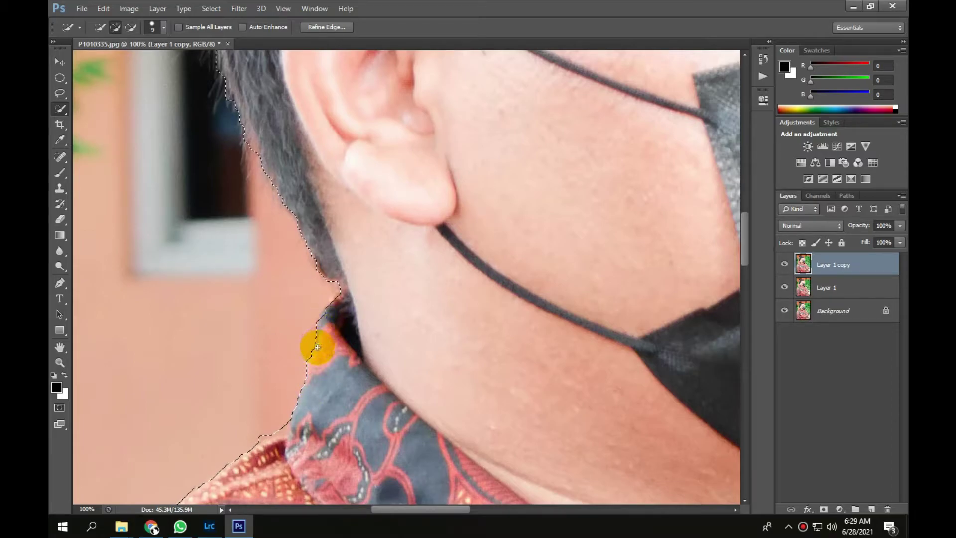
Check the remaining selection edge along the back shoulder and sleeve, and return to a view of the whole photo.
{"action": "key", "text": "space"}
{"action": "left_click_drag", "start_coordinate": [341, 422], "coordinate": [405, 198]}
{"action": "mouse_move", "coordinate": [256, 358]}
{"action": "left_mouse_down"}
{"action": "mouse_move", "coordinate": [457, 196]}
{"action": "mouse_move", "coordinate": [422, 128]}
{"action": "mouse_move", "coordinate": [433, 124]}
{"action": "mouse_move", "coordinate": [367, 164]}
{"action": "mouse_move", "coordinate": [344, 261]}
{"action": "mouse_move", "coordinate": [531, 133]}
{"action": "left_mouse_up"}
{"action": "left_click_drag", "start_coordinate": [433, 269], "coordinate": [480, 4]}
{"action": "left_click_drag", "start_coordinate": [558, 309], "coordinate": [572, 20]}
{"action": "left_click_drag", "start_coordinate": [433, 293], "coordinate": [448, 64]}
{"action": "left_click_drag", "start_coordinate": [504, 289], "coordinate": [388, 156]}
{"action": "key", "text": "z"}
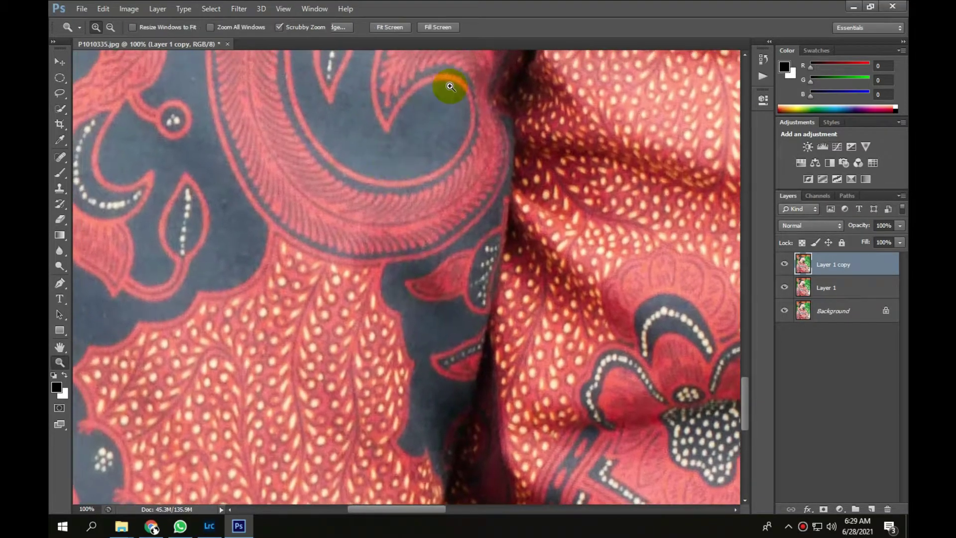
{"action": "left_click", "coordinate": [393, 26]}
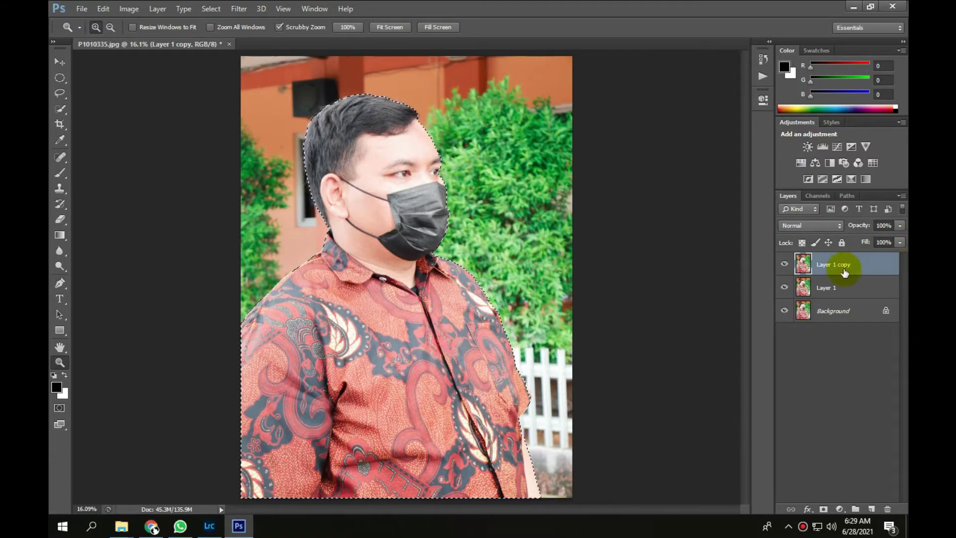
Save the selection as a new channel named 4 and show the document's channels.
{"action": "left_click", "coordinate": [210, 9]}
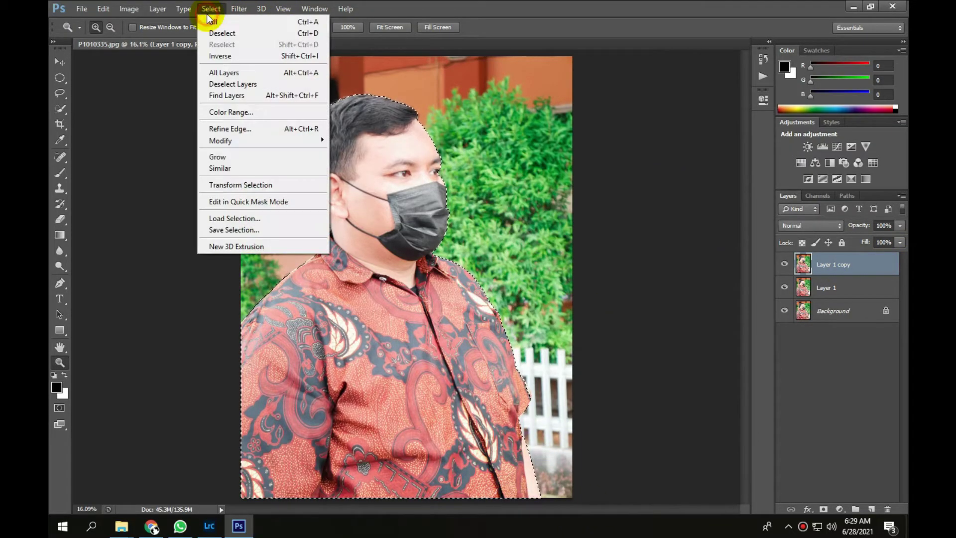
{"action": "left_click", "coordinate": [256, 230]}
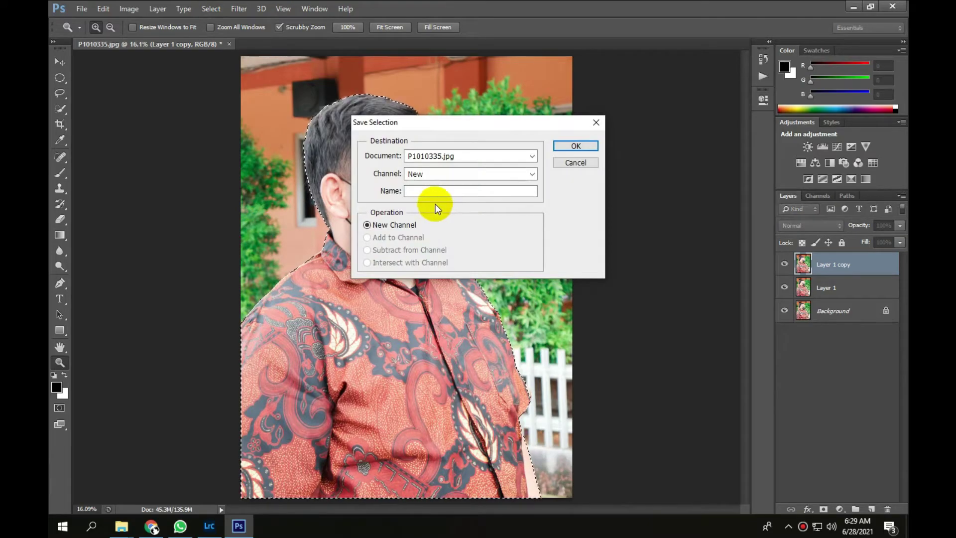
{"action": "type", "text": "4"}
{"action": "left_click", "coordinate": [572, 145]}
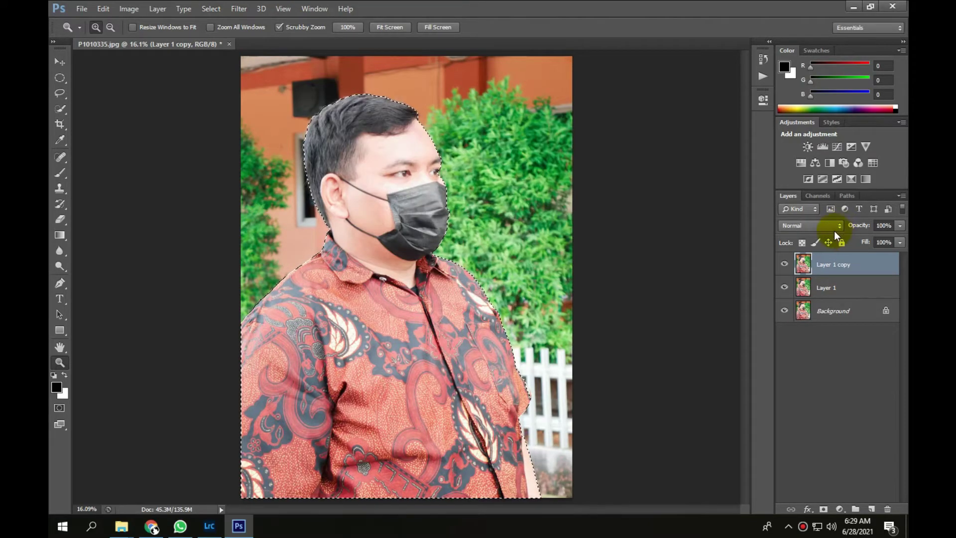
{"action": "left_click", "coordinate": [818, 196]}
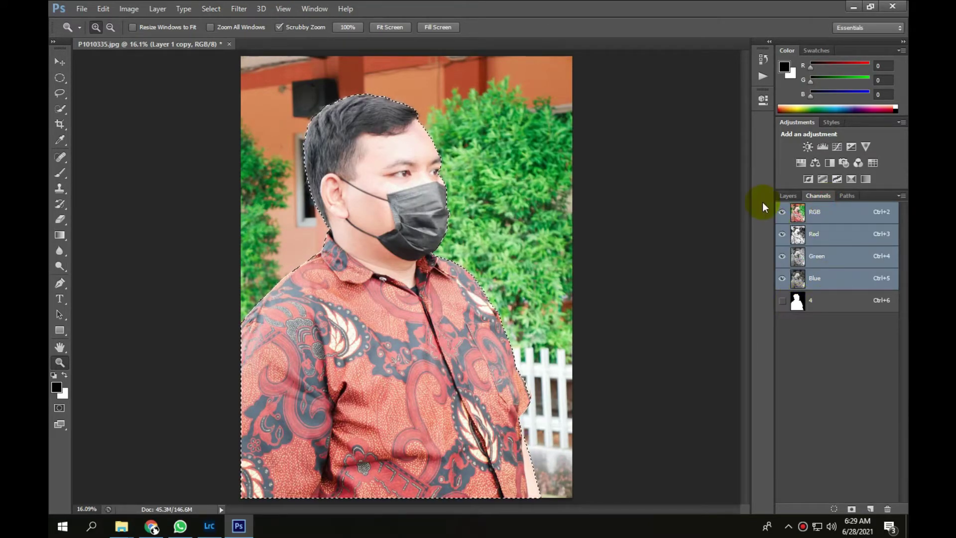
Mask Layer 1 copy with the active selection and hide the Background layer, keeping Layer 1 shown.
{"action": "left_click", "coordinate": [785, 196]}
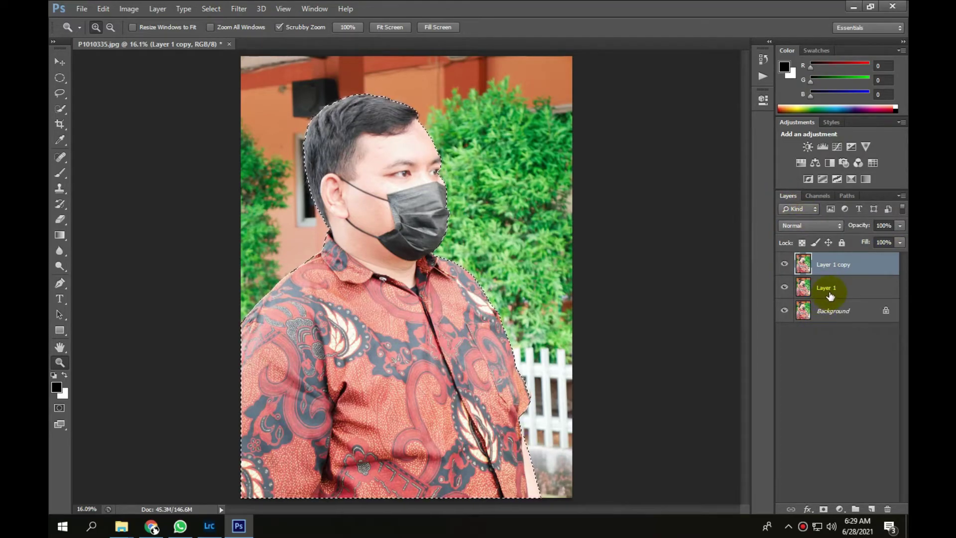
{"action": "left_click", "coordinate": [830, 508]}
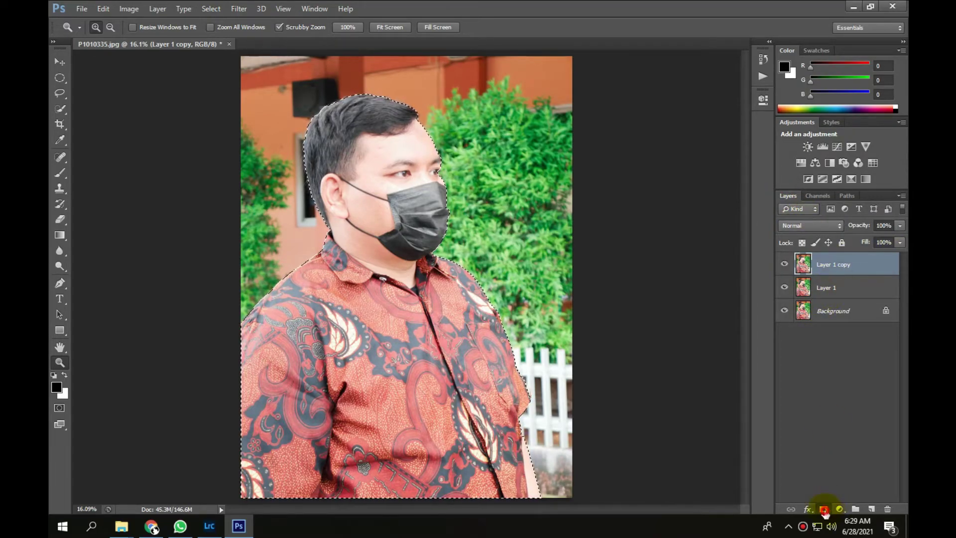
{"action": "left_click", "coordinate": [784, 310]}
{"action": "left_click", "coordinate": [784, 287]}
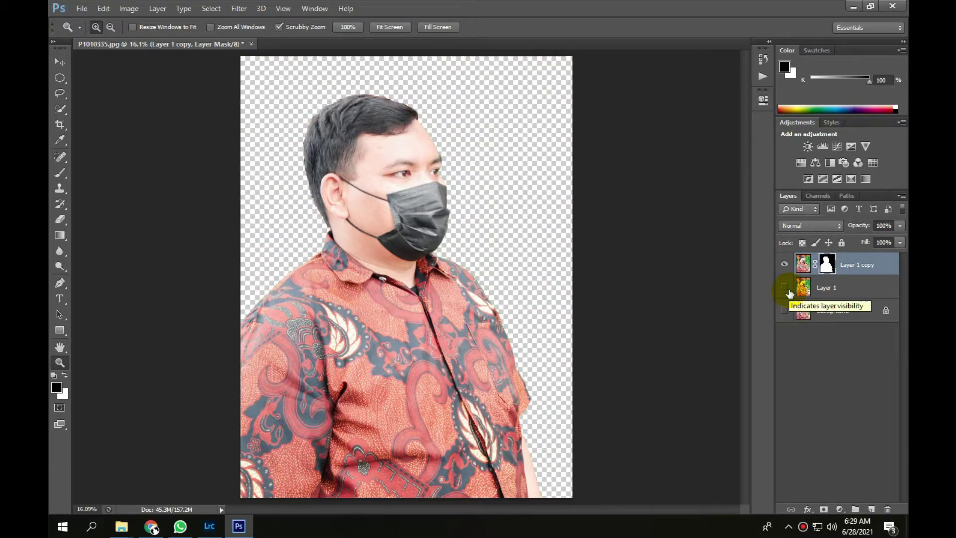
{"action": "left_click", "coordinate": [784, 287]}
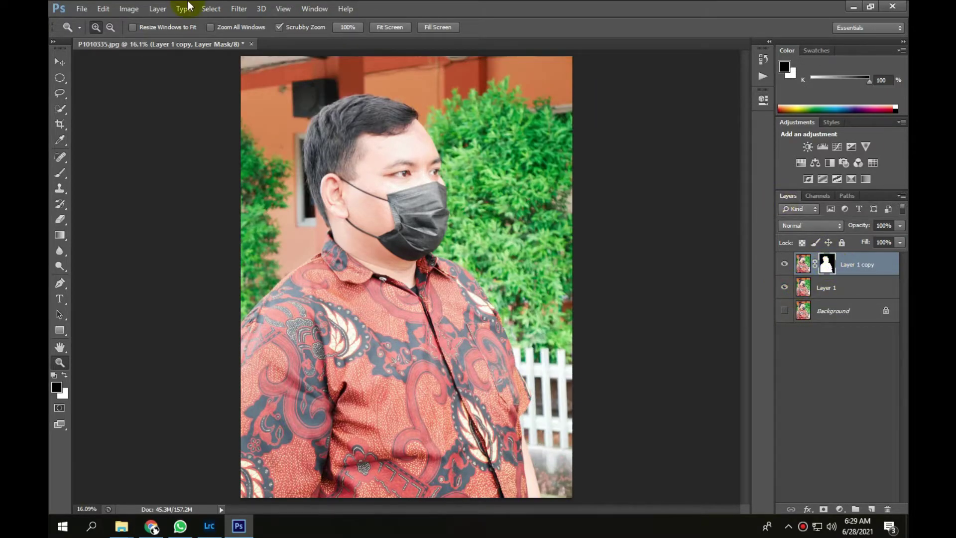
Start refining the mask of Layer 1 copy with Smart Radius enabled and an edge-detection radius of 2.6 px.
{"action": "left_click", "coordinate": [211, 9]}
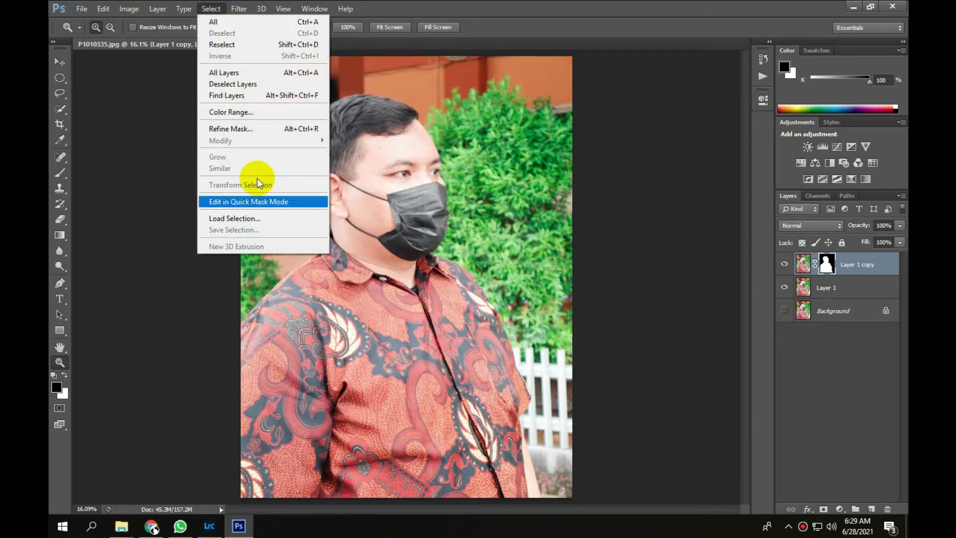
{"action": "left_click", "coordinate": [249, 128]}
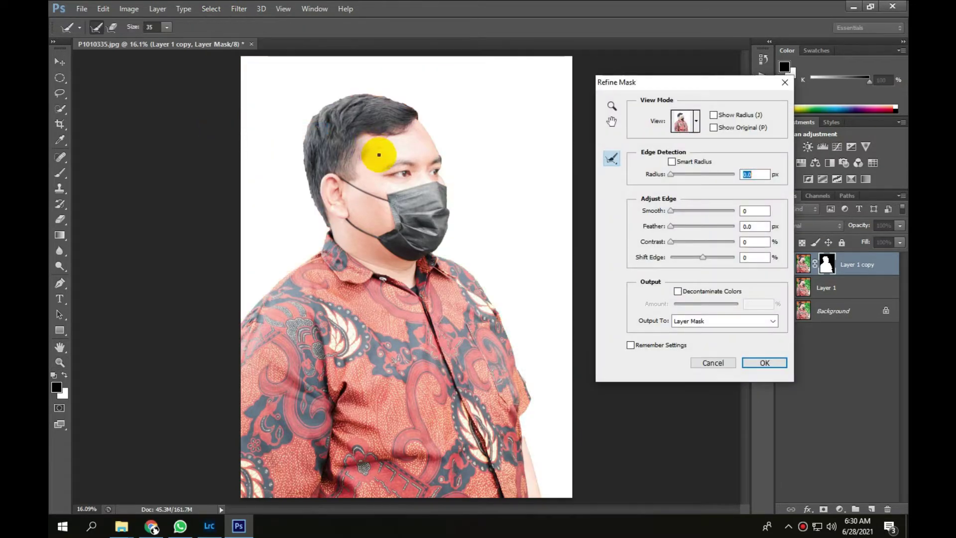
{"action": "key", "text": "z"}
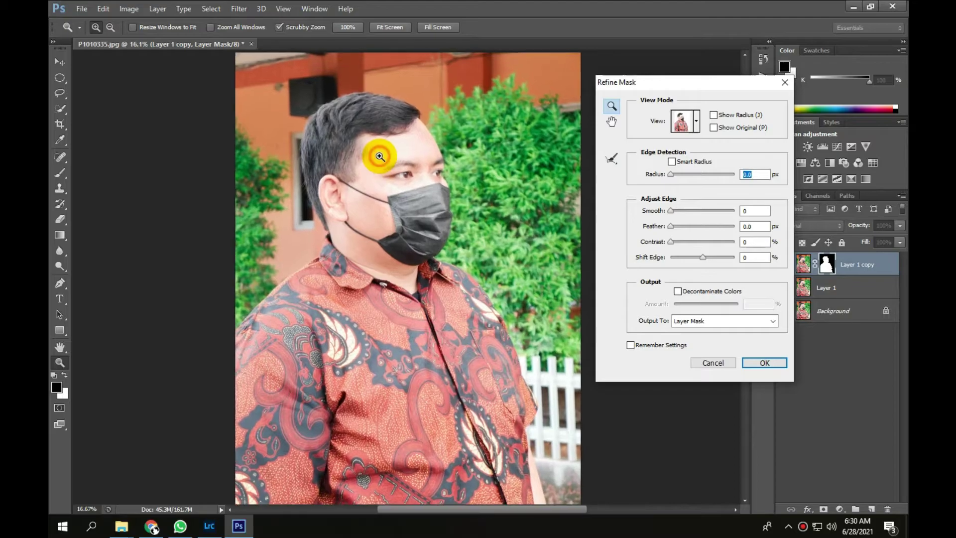
{"action": "left_click", "coordinate": [379, 156]}
{"action": "left_click", "coordinate": [380, 156]}
{"action": "left_click", "coordinate": [380, 156]}
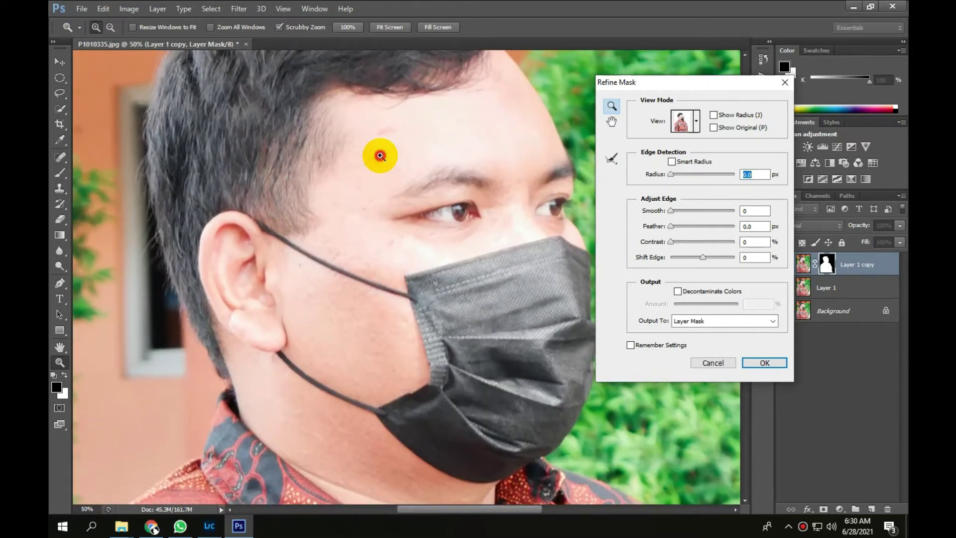
{"action": "left_click", "coordinate": [380, 157]}
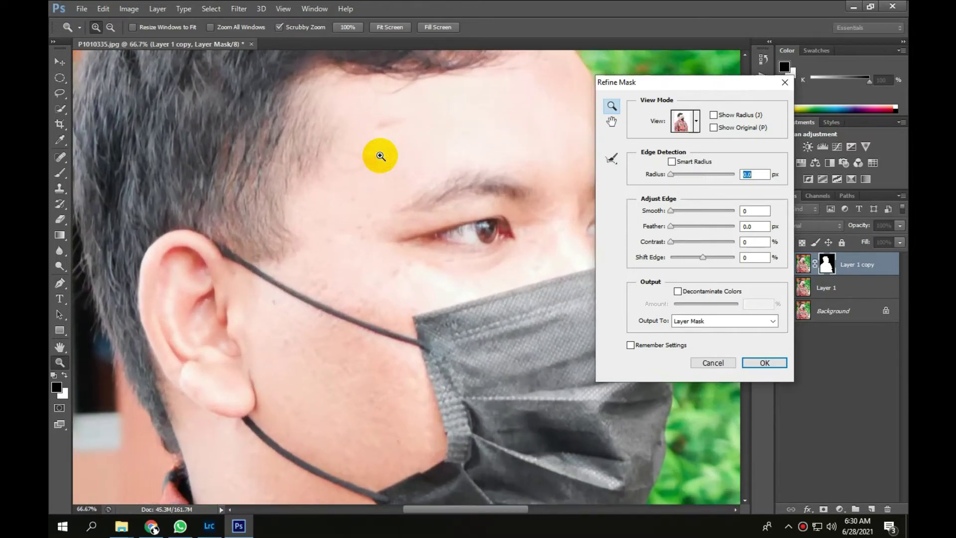
{"action": "left_click", "coordinate": [670, 162]}
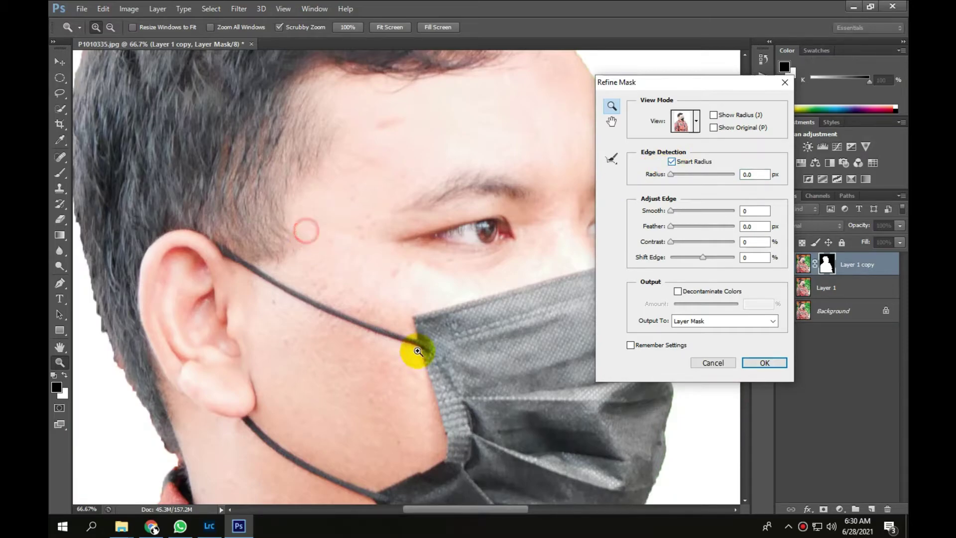
{"action": "key", "text": "space"}
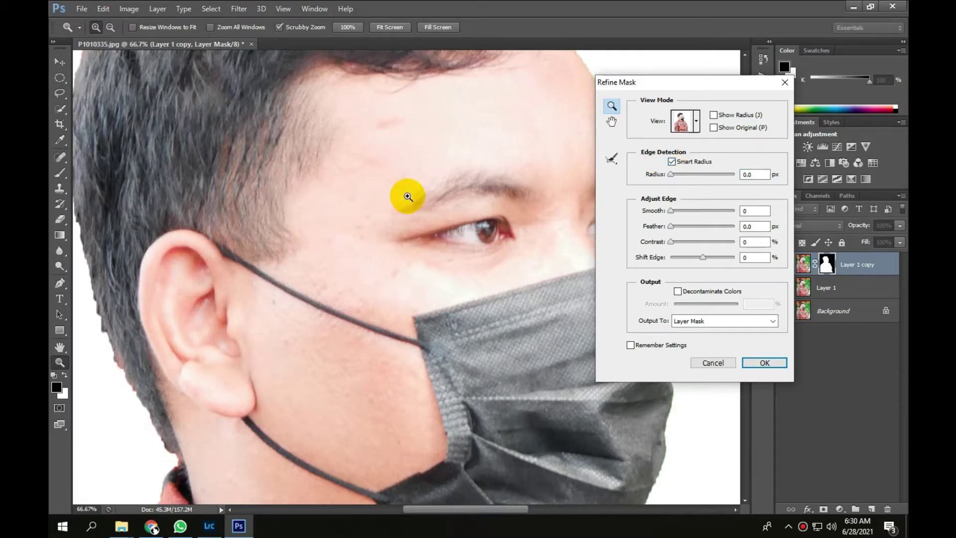
{"action": "left_click_drag", "start_coordinate": [672, 178], "coordinate": [679, 177]}
Adjust the mask edge to Smooth 21, Contrast 16% and Feather 2.9 px, and apply the refinement to the layer mask.
{"action": "left_click", "coordinate": [670, 211]}
{"action": "left_click_drag", "start_coordinate": [679, 210], "coordinate": [676, 212]}
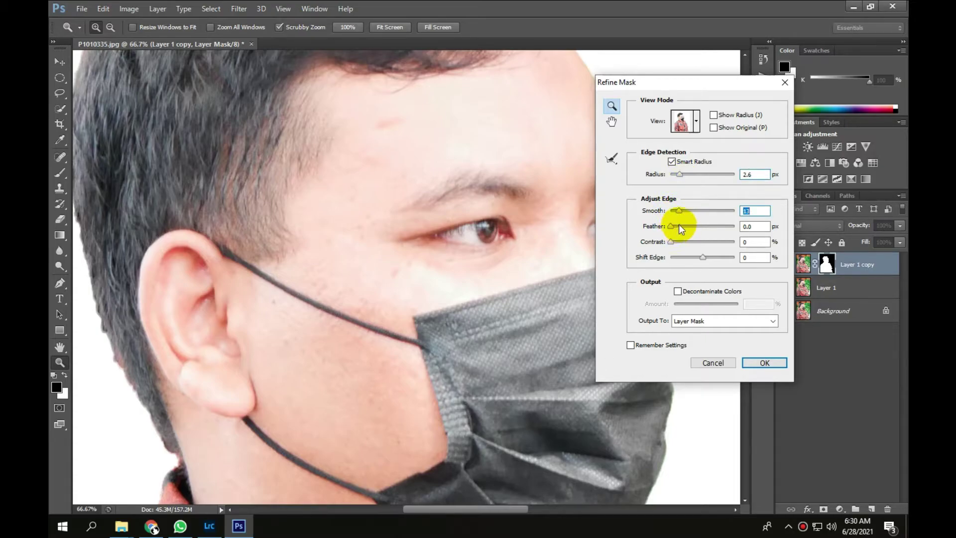
{"action": "left_click_drag", "start_coordinate": [685, 211], "coordinate": [684, 211]}
{"action": "left_click", "coordinate": [671, 242]}
{"action": "left_click_drag", "start_coordinate": [677, 242], "coordinate": [676, 227]}
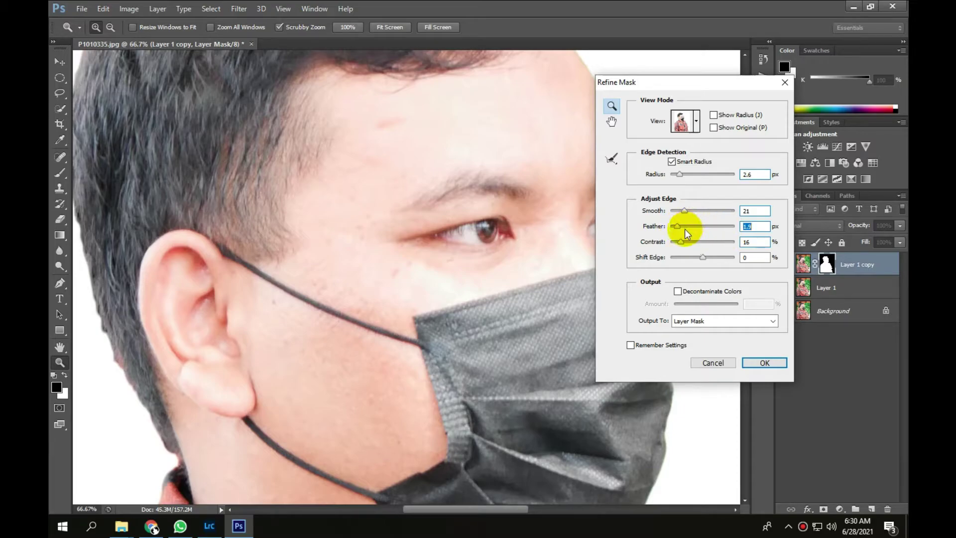
{"action": "left_click_drag", "start_coordinate": [677, 226], "coordinate": [680, 226]}
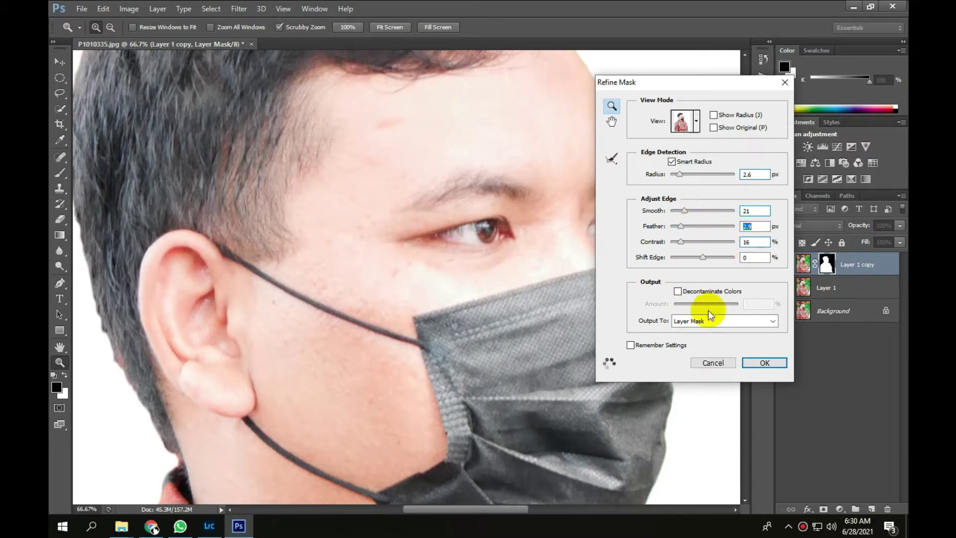
{"action": "left_click", "coordinate": [765, 362]}
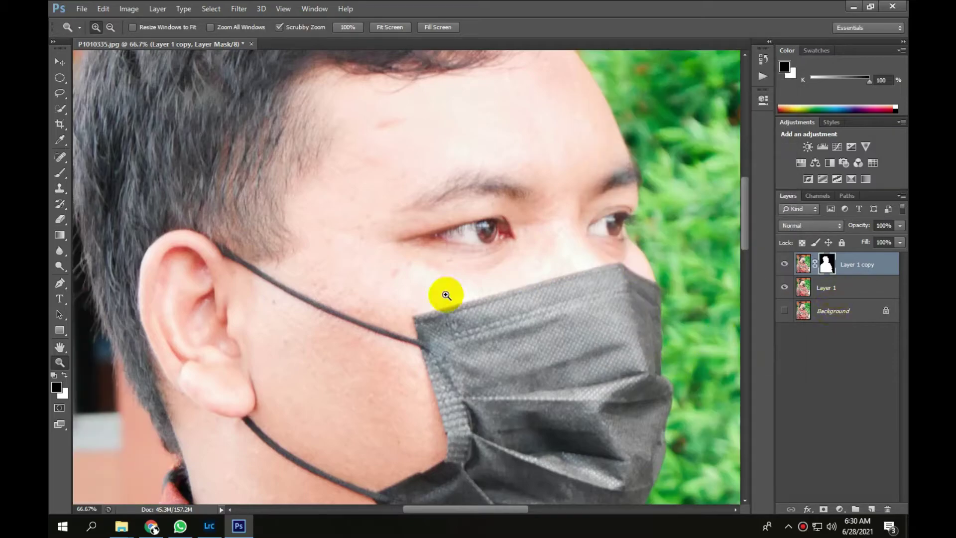
Check the hair edge, then start a Field Blur on Layer 1 with Light Bokeh at 10%.
{"action": "left_click_drag", "start_coordinate": [551, 194], "coordinate": [558, 341]}
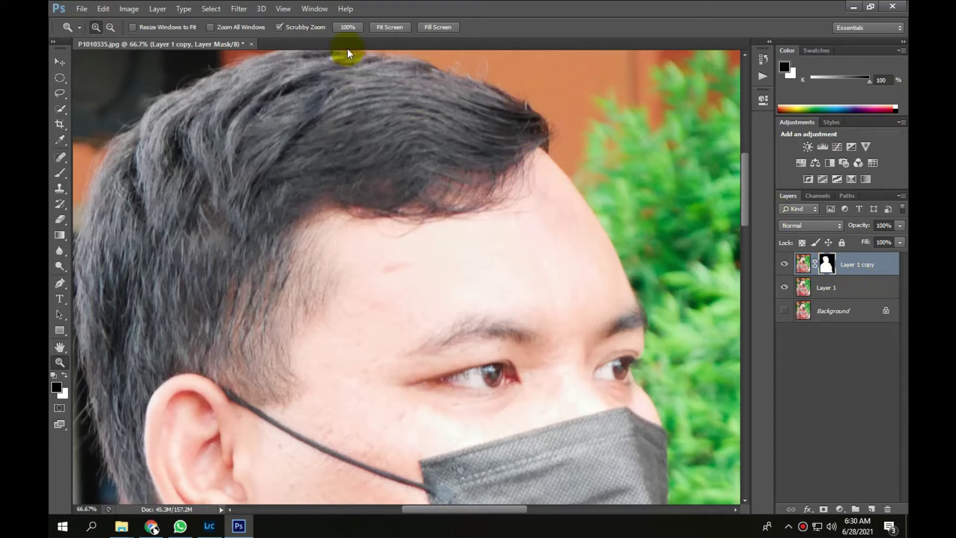
{"action": "left_click", "coordinate": [384, 29]}
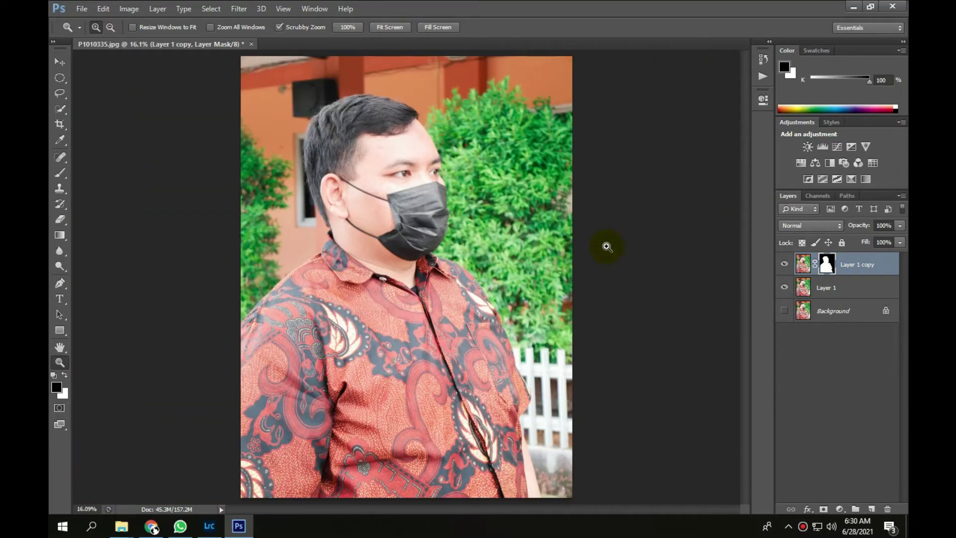
{"action": "left_click", "coordinate": [852, 289]}
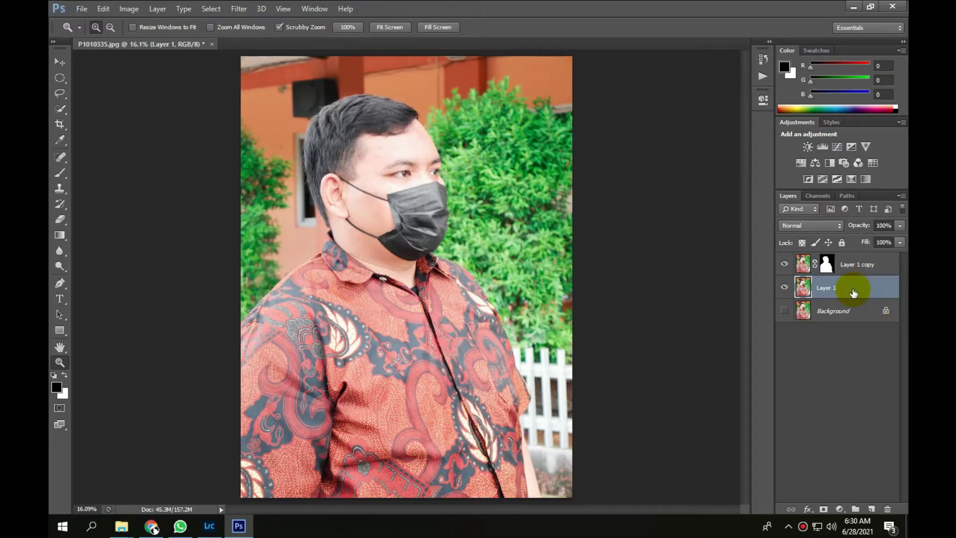
{"action": "left_click", "coordinate": [238, 9]}
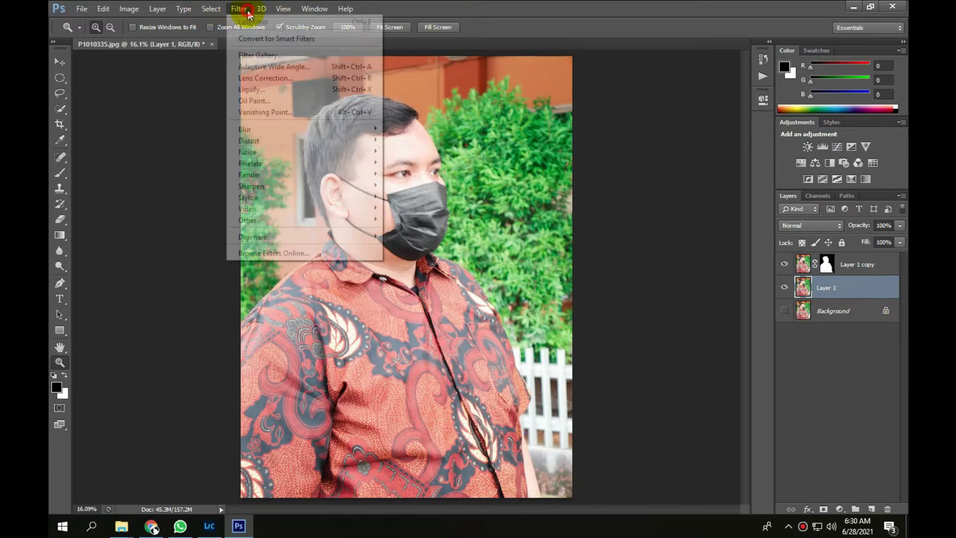
{"action": "mouse_move", "coordinate": [277, 128]}
{"action": "left_click", "coordinate": [408, 129]}
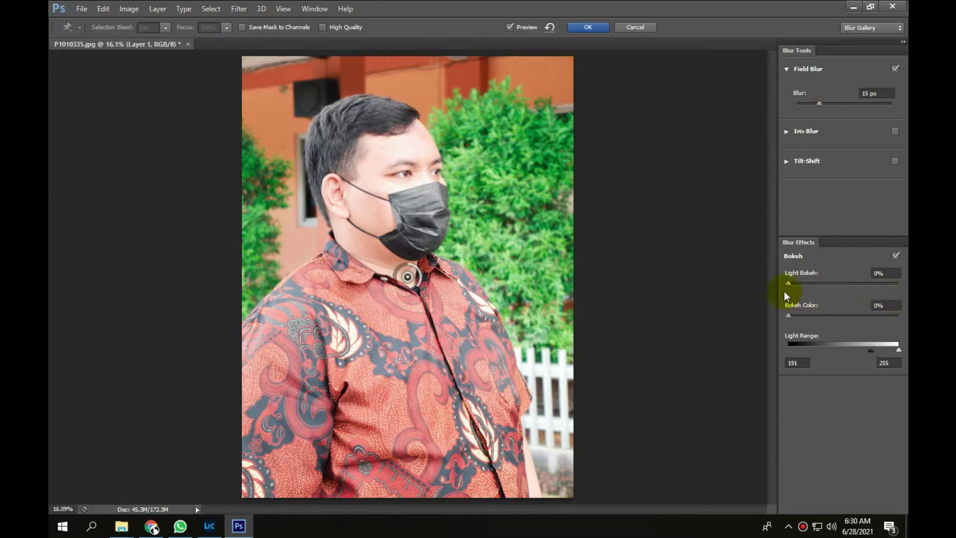
{"action": "type", "text": "1"}
Set the Field Blur amount to 30 px.
{"action": "left_click", "coordinate": [862, 95]}
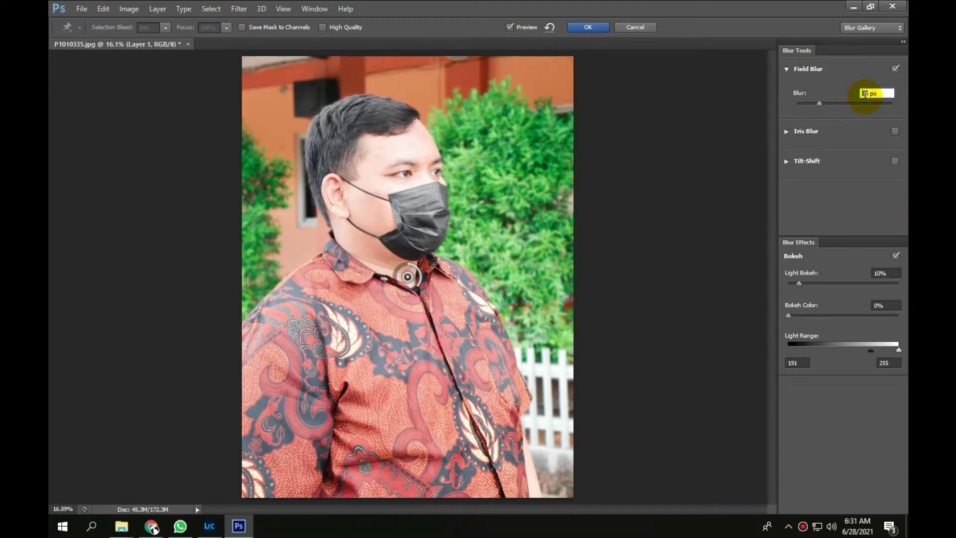
{"action": "left_click", "coordinate": [857, 93]}
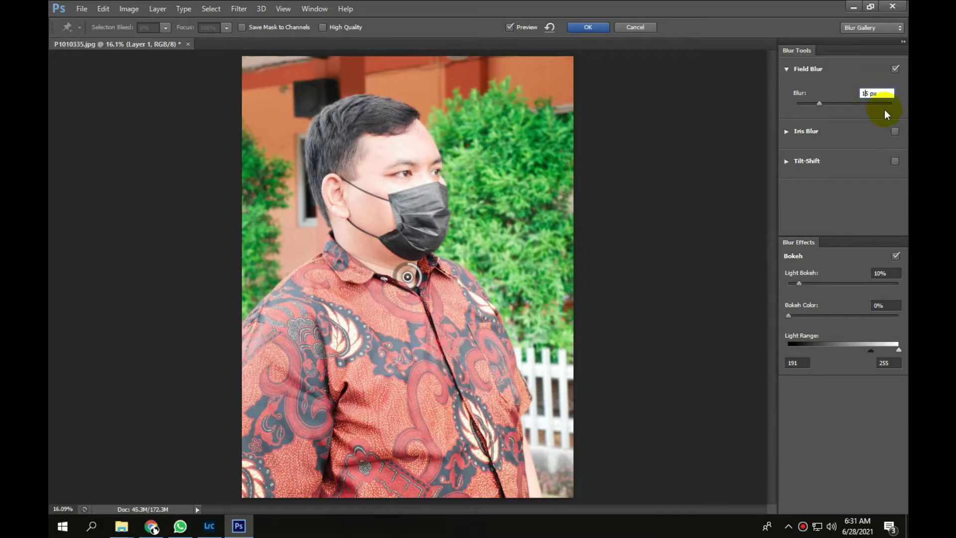
{"action": "key", "text": "BackSpace"}
{"action": "key", "text": "Delete"}
{"action": "type", "text": "20"}
{"action": "key", "text": "BackSpace"}
{"action": "key", "text": "BackSpace"}
{"action": "type", "text": "30"}
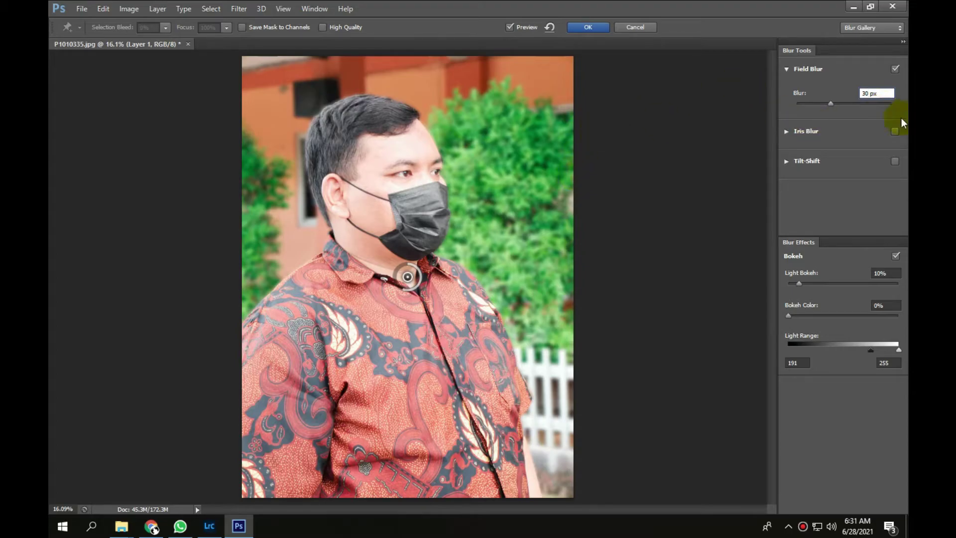
Set the lower limit of the bokeh light range to 200 and apply the blur to Layer 1.
{"action": "left_click", "coordinate": [801, 359]}
{"action": "type", "text": "200"}
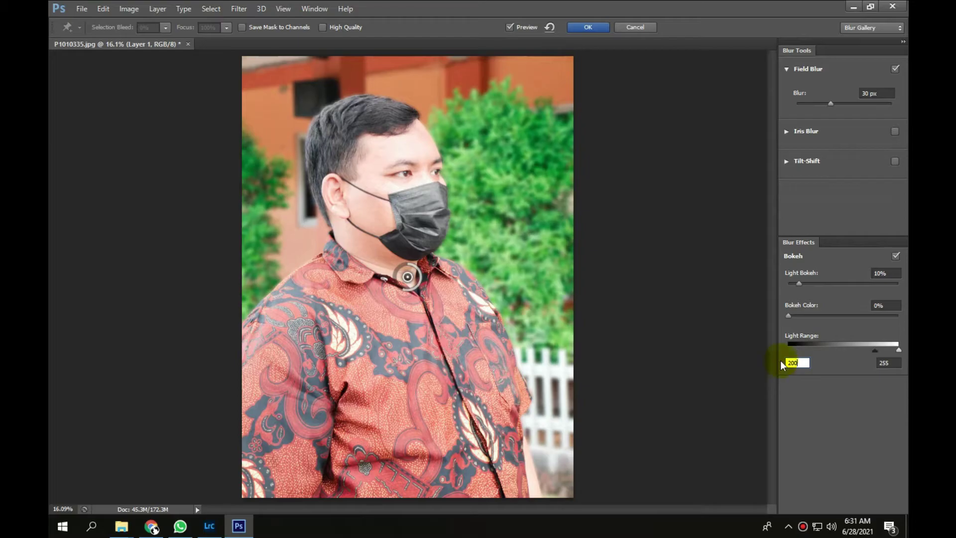
{"action": "left_click", "coordinate": [590, 27]}
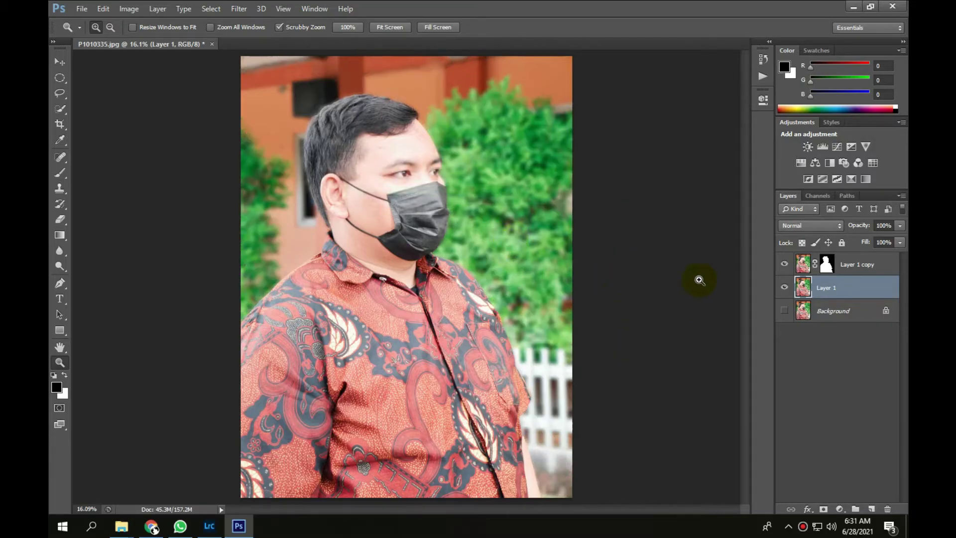
Duplicate the masked Layer 1 copy and set the original Layer 1 copy to the Multiply blend mode.
{"action": "left_click", "coordinate": [860, 264]}
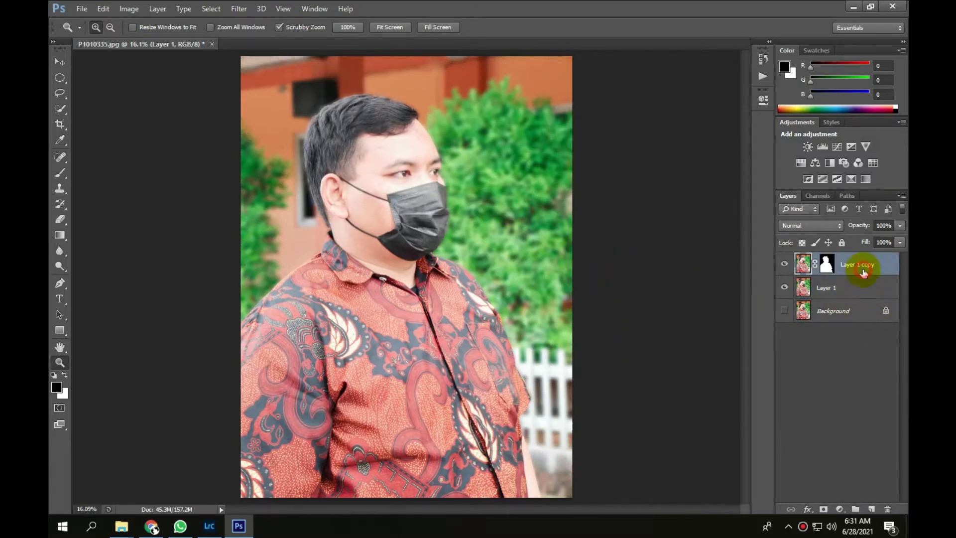
{"action": "left_click", "coordinate": [827, 264]}
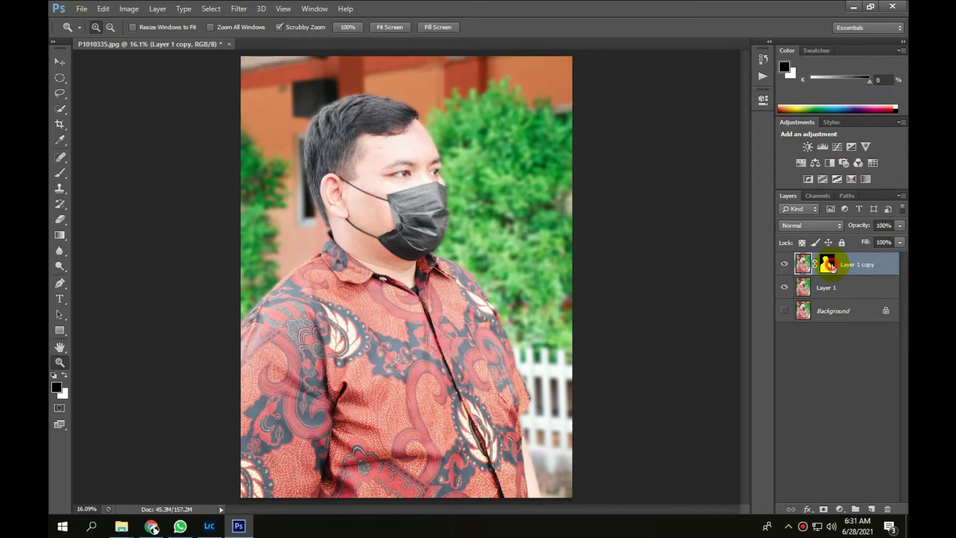
{"action": "left_click_drag", "start_coordinate": [830, 268], "coordinate": [838, 271]}
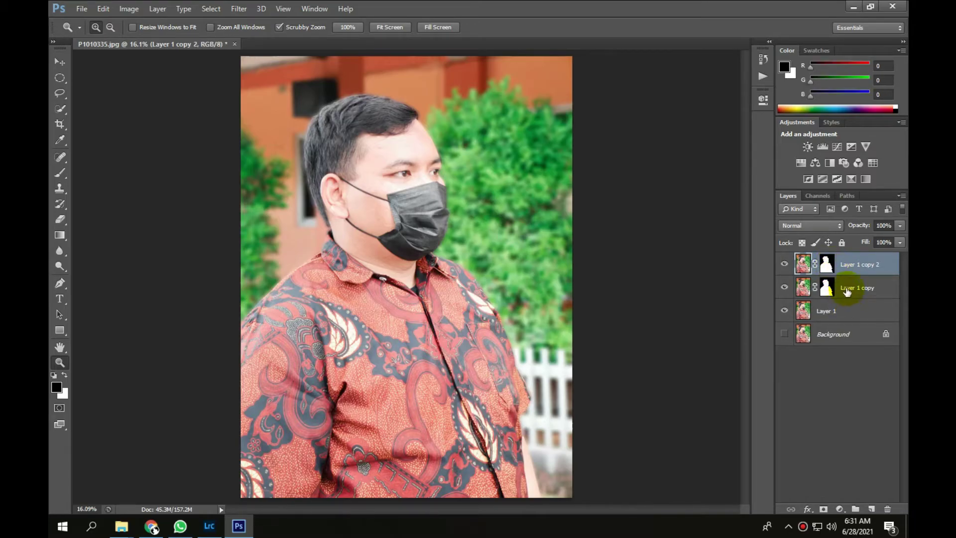
{"action": "left_click", "coordinate": [802, 287]}
{"action": "left_click", "coordinate": [810, 225]}
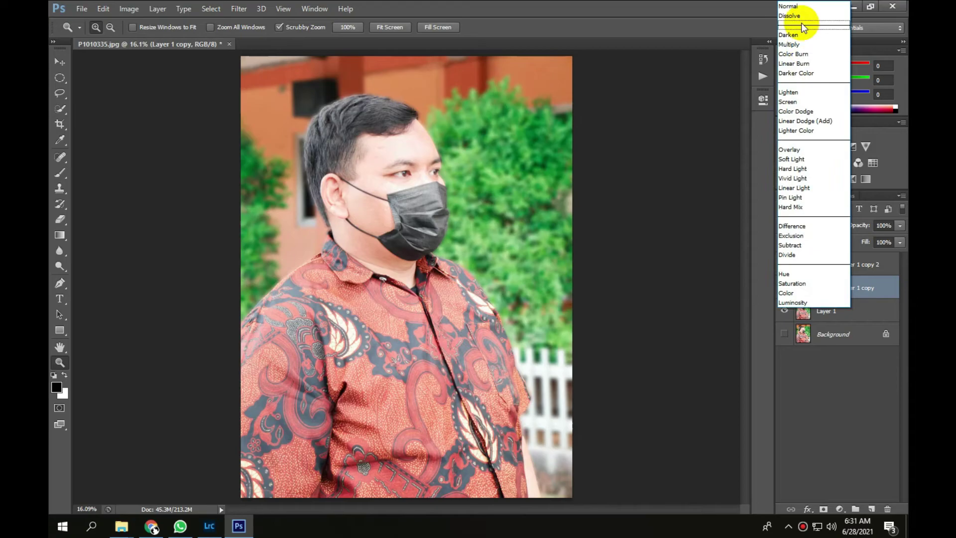
{"action": "left_click", "coordinate": [797, 44]}
Add a Selective Color adjustment layer above Layer 1 copy 2 and clip it to that layer.
{"action": "left_click", "coordinate": [827, 264]}
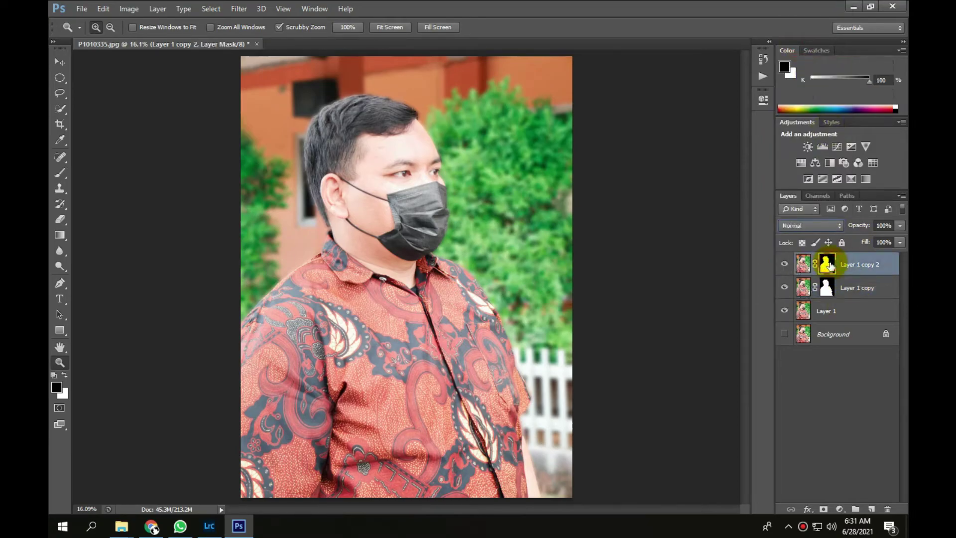
{"action": "left_click", "coordinate": [840, 509]}
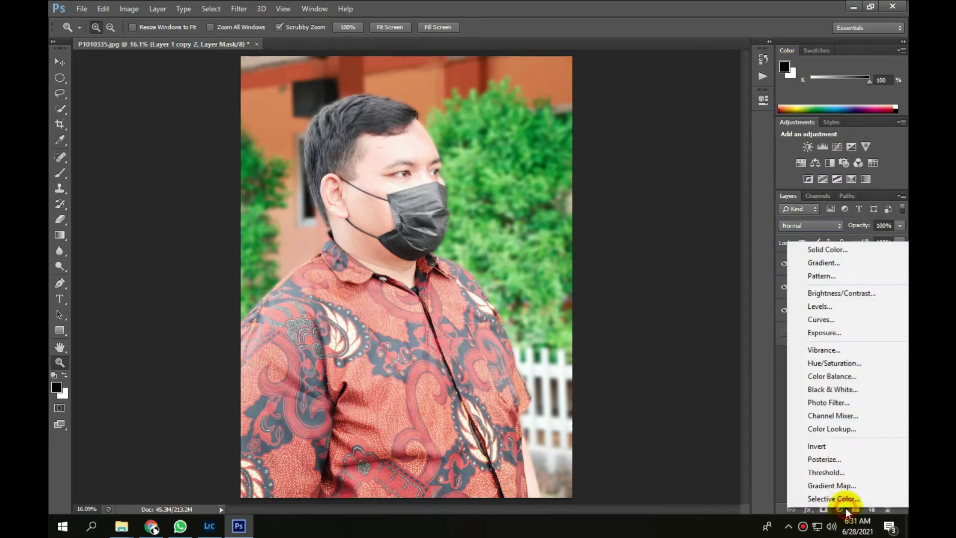
{"action": "left_click", "coordinate": [841, 499]}
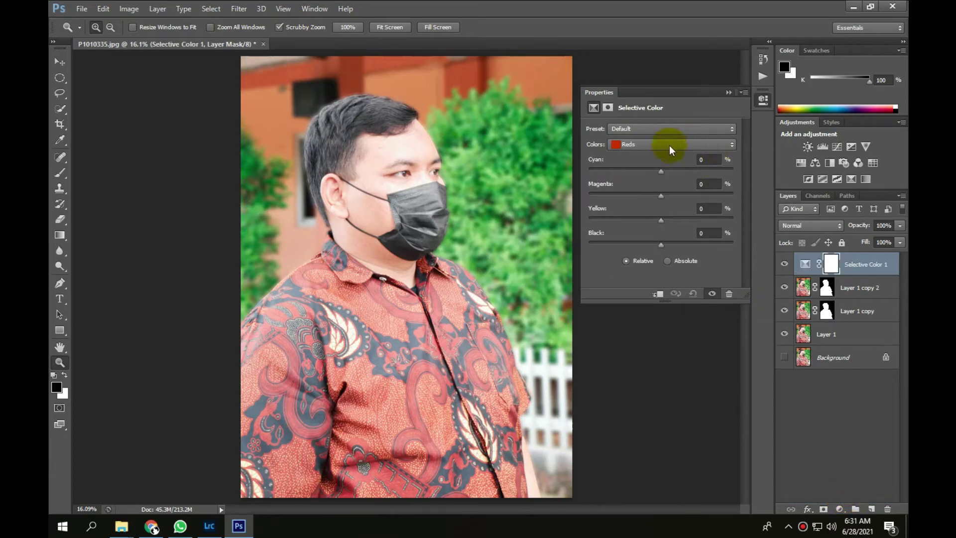
{"action": "left_click", "coordinate": [685, 147]}
{"action": "left_click", "coordinate": [685, 144]}
{"action": "left_click", "coordinate": [810, 272], "text": "alt"}
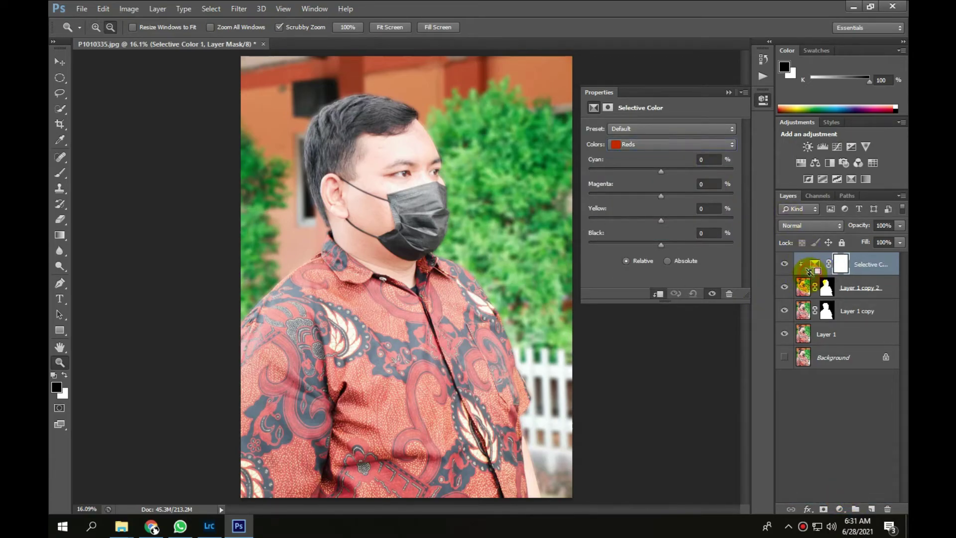
Adjust the Neutrals in the Selective Color layer to Cyan -2%, Magenta +7% and Yellow +10%.
{"action": "left_click", "coordinate": [681, 147]}
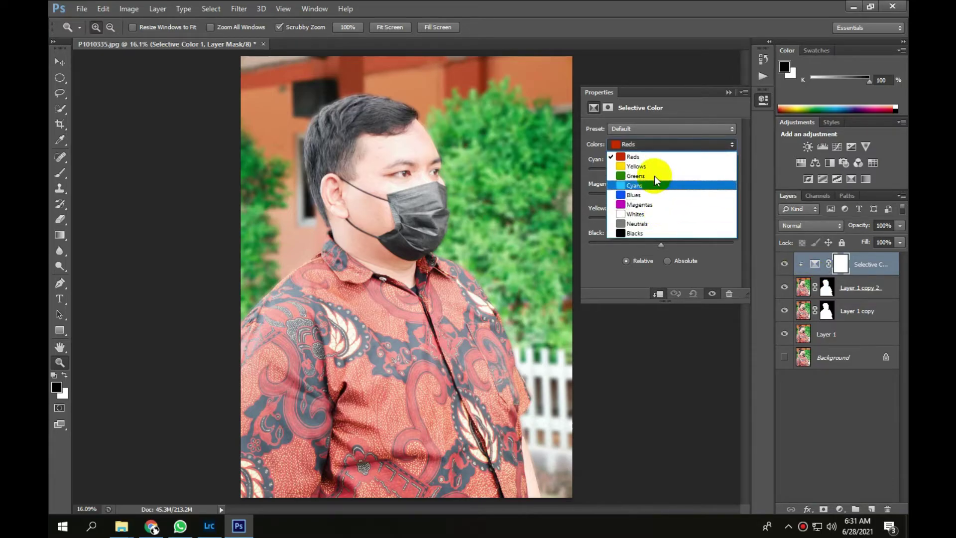
{"action": "left_click", "coordinate": [652, 225]}
{"action": "left_click_drag", "start_coordinate": [662, 174], "coordinate": [668, 221]}
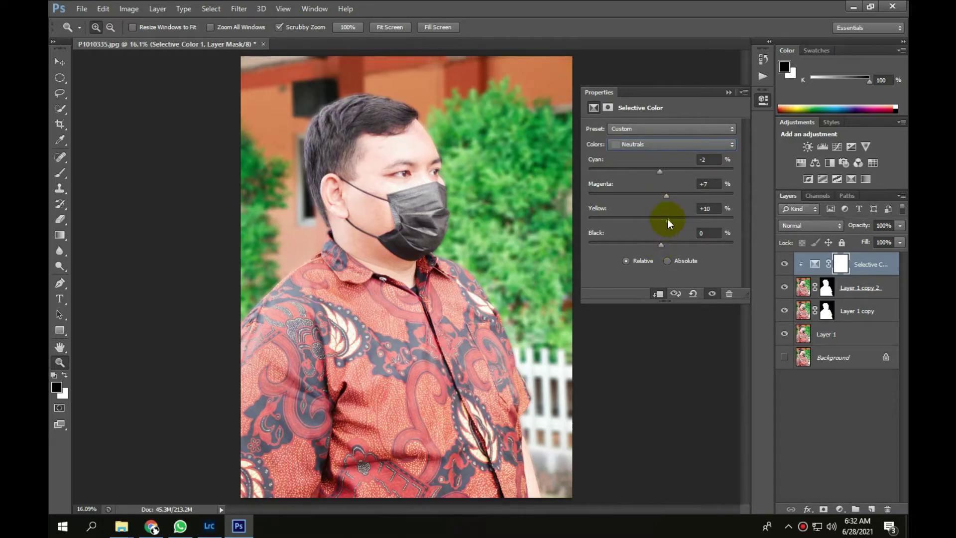
Set the Neutrals in the Selective Color layer to Cyan +10%, Yellow +6% and Black +7%.
{"action": "left_click_drag", "start_coordinate": [660, 243], "coordinate": [668, 243]}
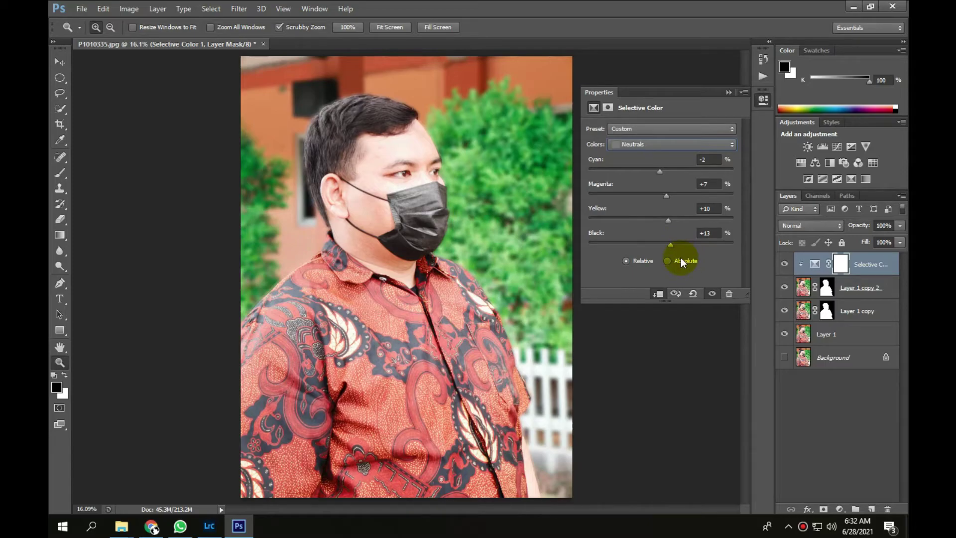
{"action": "key", "text": "ctrl+z"}
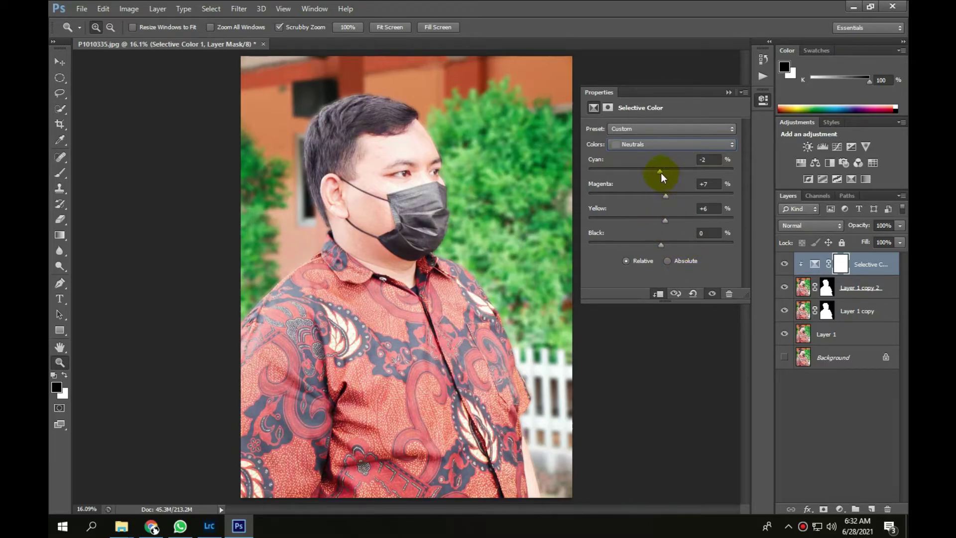
{"action": "left_click_drag", "start_coordinate": [668, 175], "coordinate": [668, 175]}
{"action": "left_click_drag", "start_coordinate": [661, 246], "coordinate": [666, 245]}
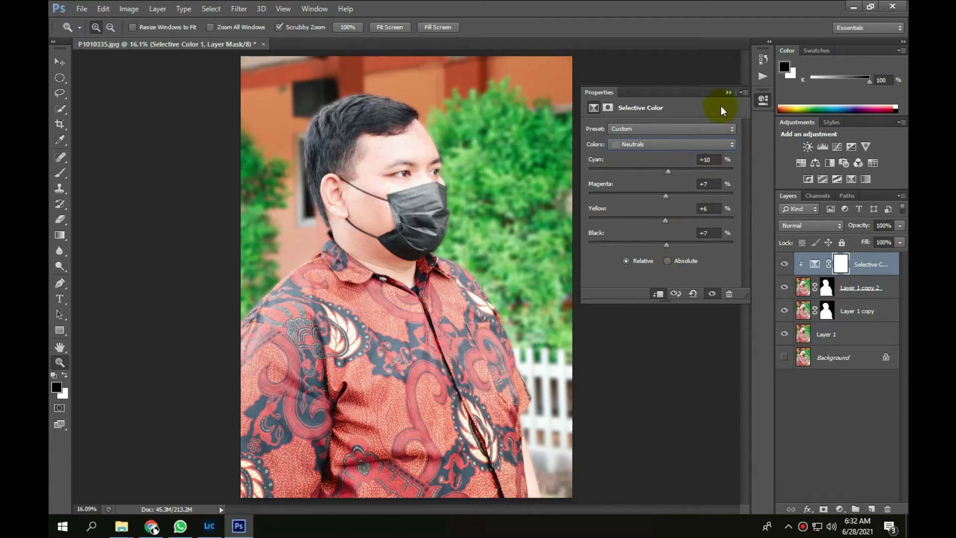
{"action": "left_click", "coordinate": [728, 93]}
Add a Brightness/Contrast adjustment layer above the Selective Color layer, clip it and raise its values slightly.
{"action": "left_click", "coordinate": [839, 508]}
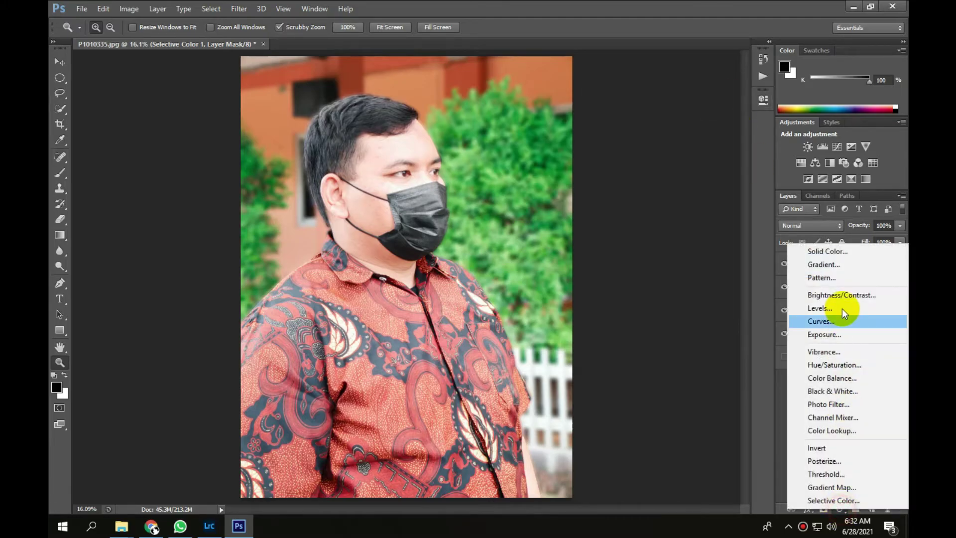
{"action": "left_click", "coordinate": [839, 295]}
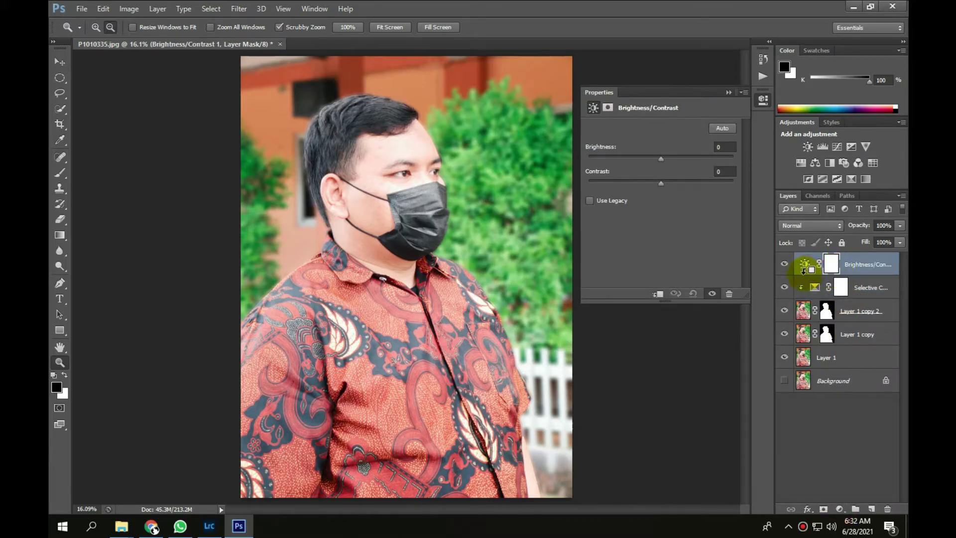
{"action": "left_click", "coordinate": [802, 271], "text": "alt"}
{"action": "mouse_move", "coordinate": [666, 157]}
{"action": "left_mouse_down"}
{"action": "mouse_move", "coordinate": [656, 183]}
{"action": "mouse_move", "coordinate": [642, 183]}
{"action": "mouse_move", "coordinate": [679, 186]}
{"action": "mouse_move", "coordinate": [652, 184]}
{"action": "mouse_move", "coordinate": [671, 187]}
{"action": "left_mouse_up"}
{"action": "left_click", "coordinate": [728, 92]}
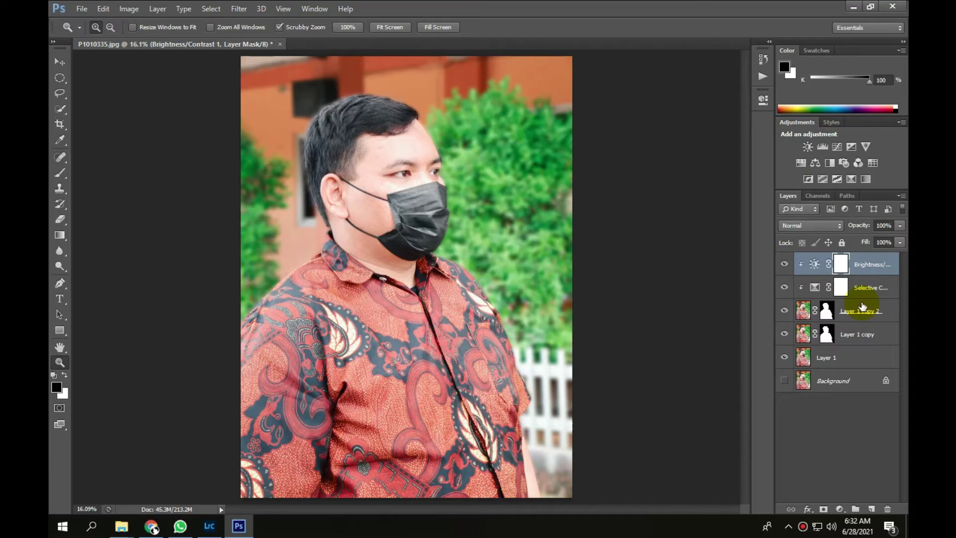
Stamp all visible layers into a new layer on top and set its blend mode to Multiply.
{"action": "key", "text": "ctrl+shift+alt+e"}
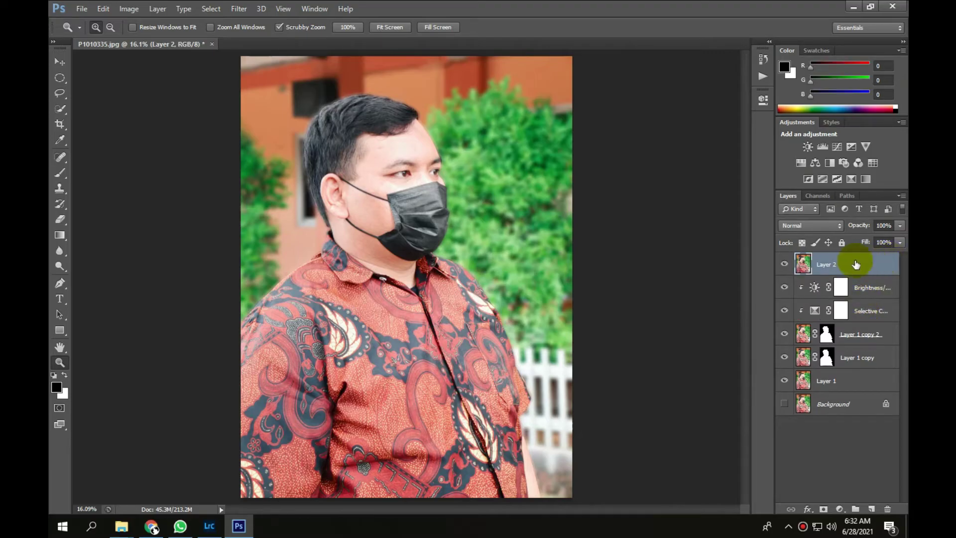
{"action": "left_click", "coordinate": [797, 225]}
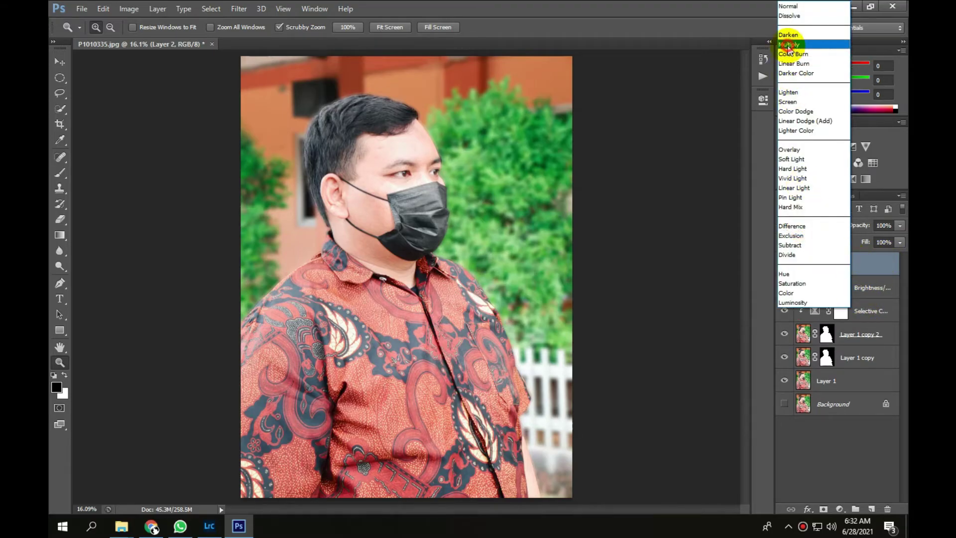
{"action": "left_click", "coordinate": [789, 45]}
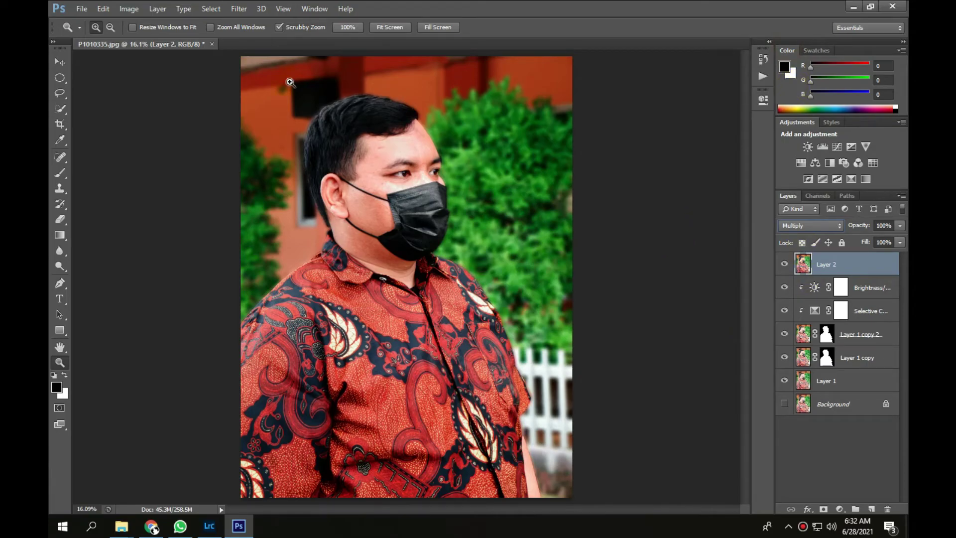
Draw an elliptical selection around the man's head and upper chest and position it over him.
{"action": "left_click", "coordinate": [61, 78]}
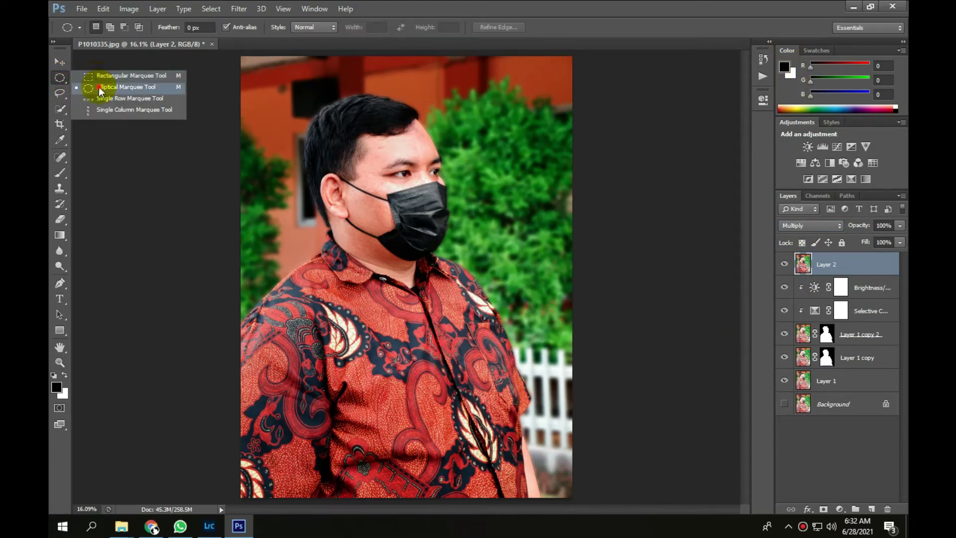
{"action": "left_click", "coordinate": [99, 87]}
{"action": "left_click_drag", "start_coordinate": [274, 84], "coordinate": [507, 394]}
{"action": "left_click_drag", "start_coordinate": [483, 313], "coordinate": [470, 302]}
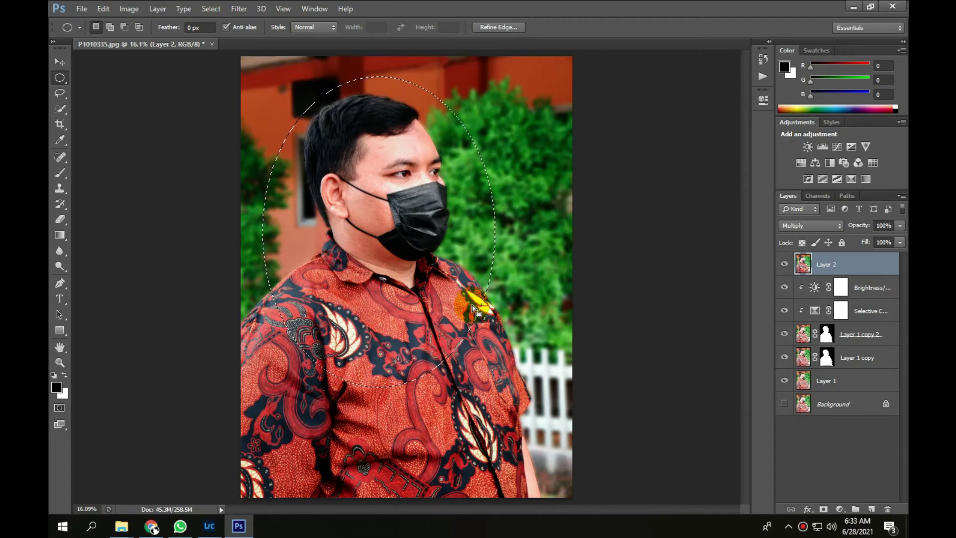
Feather the oval selection by 500 pixels and delete that area from Layer 2.
{"action": "left_click", "coordinate": [212, 8]}
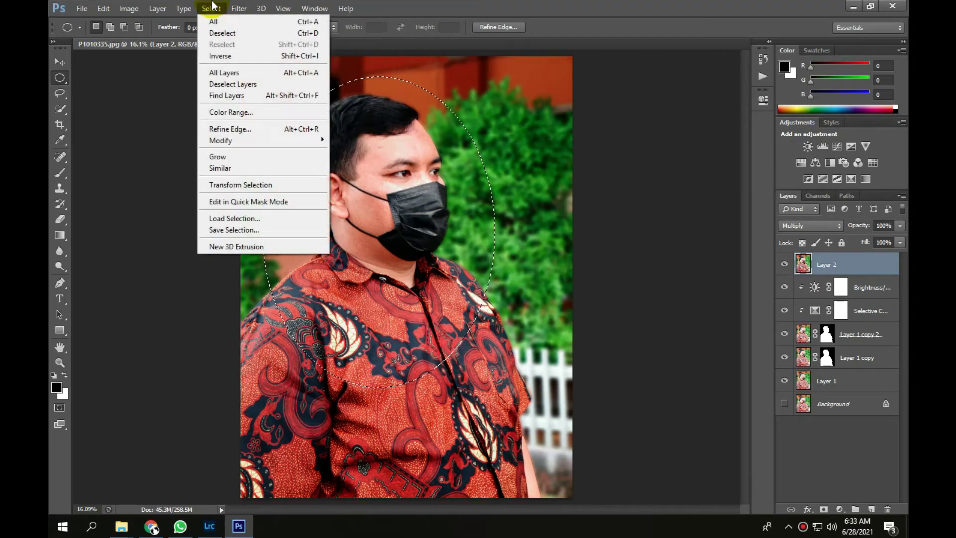
{"action": "mouse_move", "coordinate": [261, 140]}
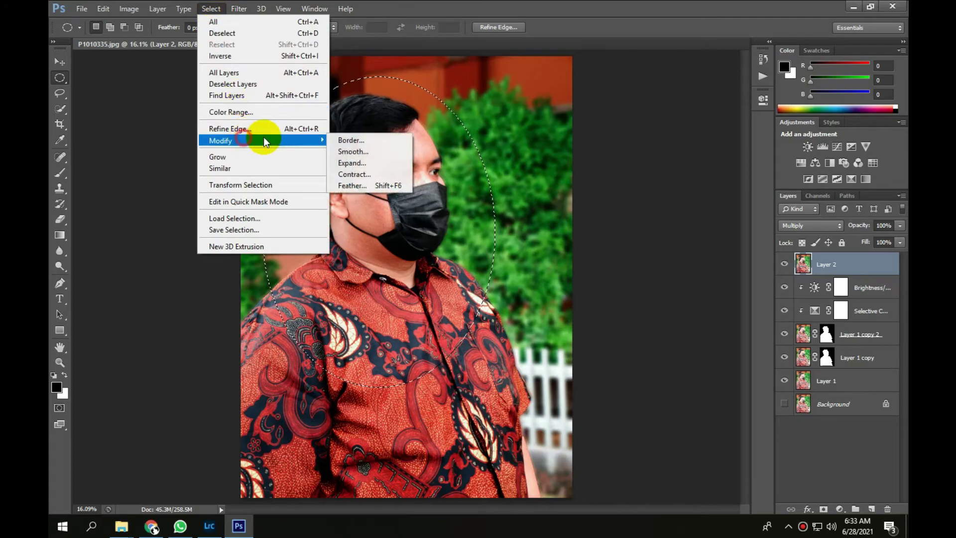
{"action": "left_click", "coordinate": [380, 185]}
{"action": "left_click_drag", "start_coordinate": [477, 163], "coordinate": [573, 160]}
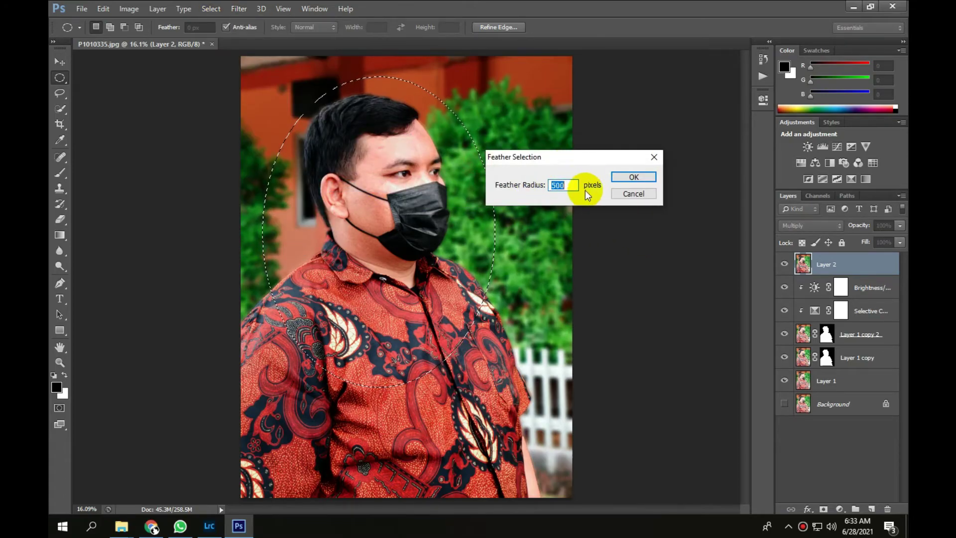
{"action": "left_click", "coordinate": [633, 176]}
{"action": "key", "text": "Delete"}
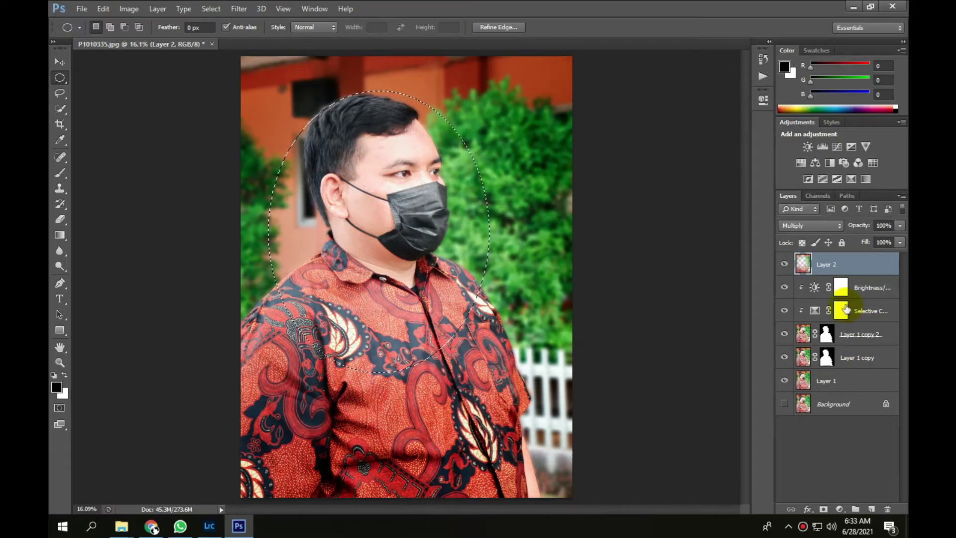
{"action": "key", "text": "ctrl+shift+alt+n"}
{"action": "key", "text": "ctrl+d"}
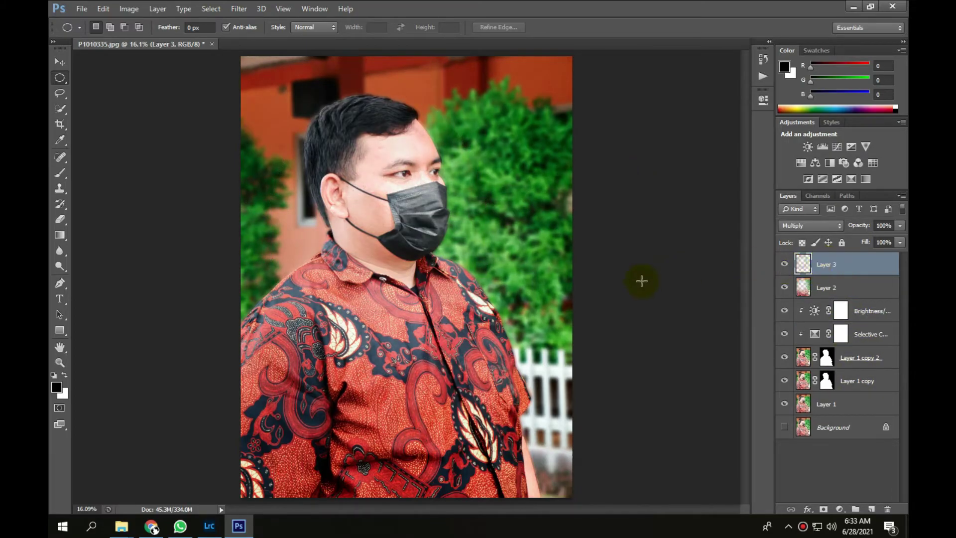
{"action": "key", "text": "ctrl+alt+z"}
{"action": "key", "text": "ctrl+alt+z"}
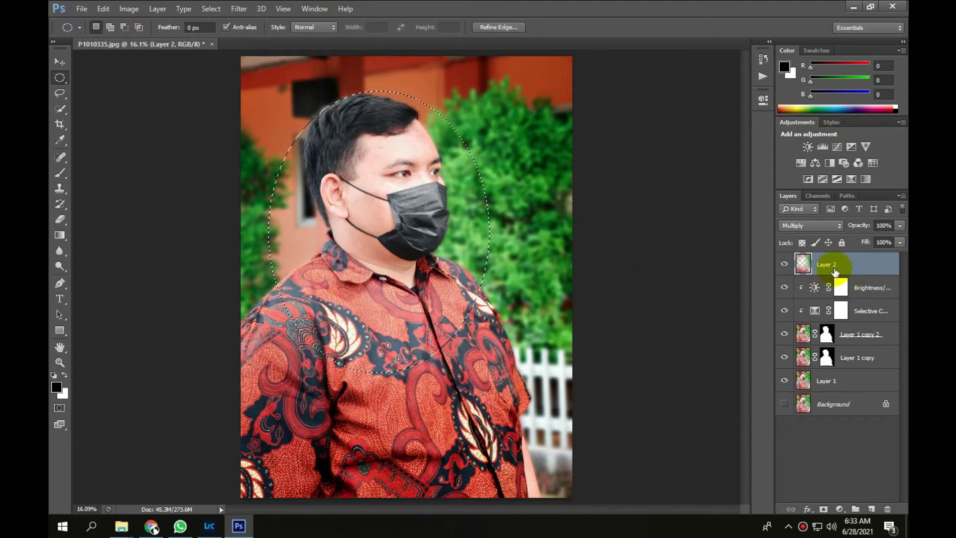
Try duplicating the cut-out Layer 2, and undo back to its full image with nothing selected.
{"action": "key", "text": "ctrl+d"}
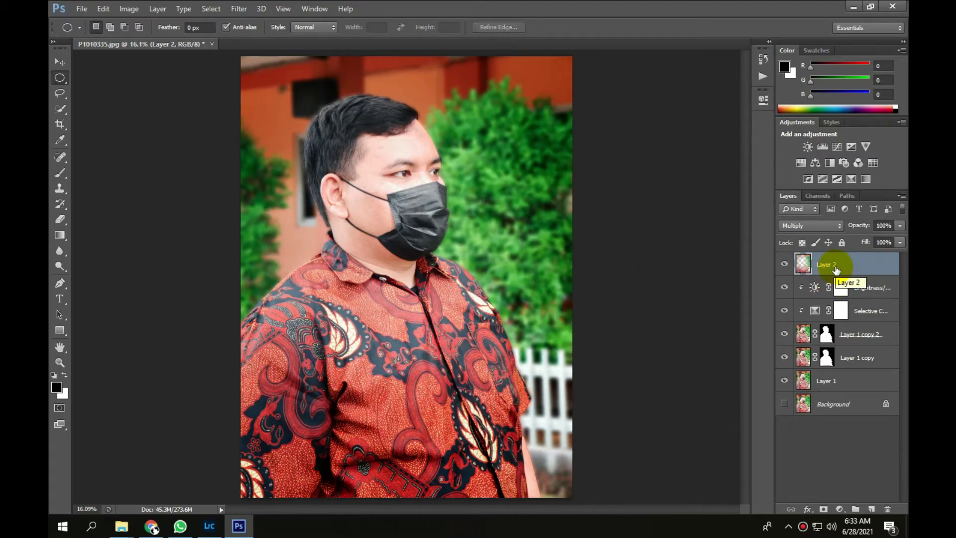
{"action": "key", "text": "ctrl+j"}
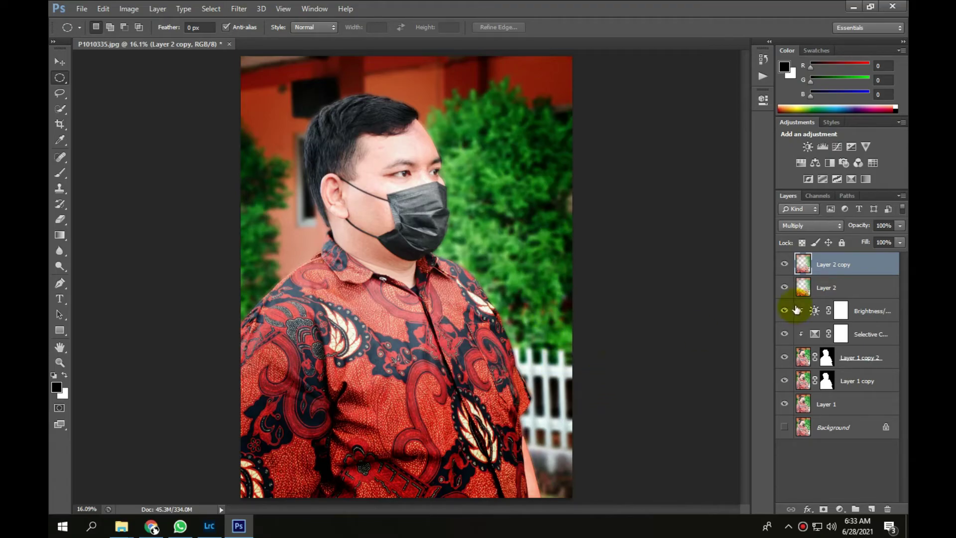
{"action": "key", "text": "ctrl+alt+z"}
{"action": "key", "text": "ctrl+alt+z"}
{"action": "key", "text": "ctrl+alt+z"}
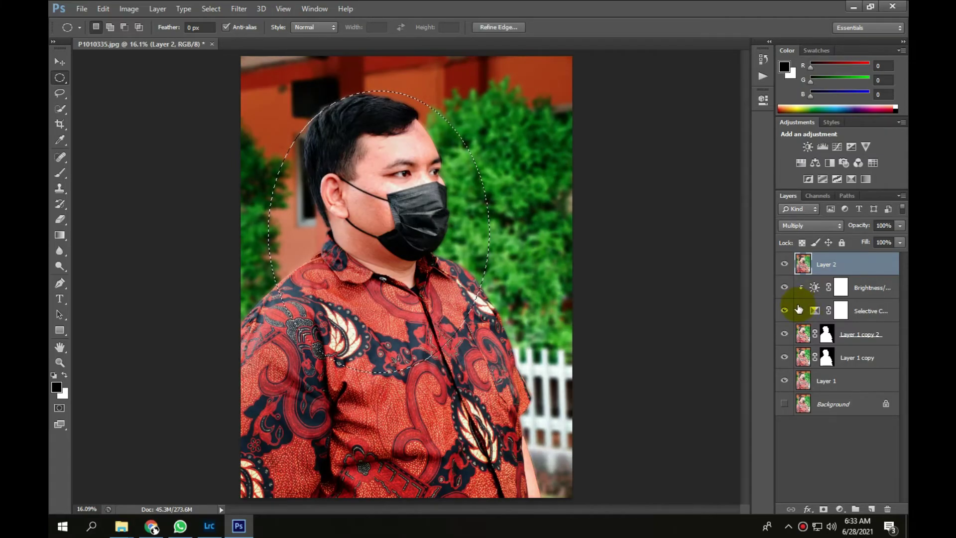
{"action": "key", "text": "ctrl+d"}
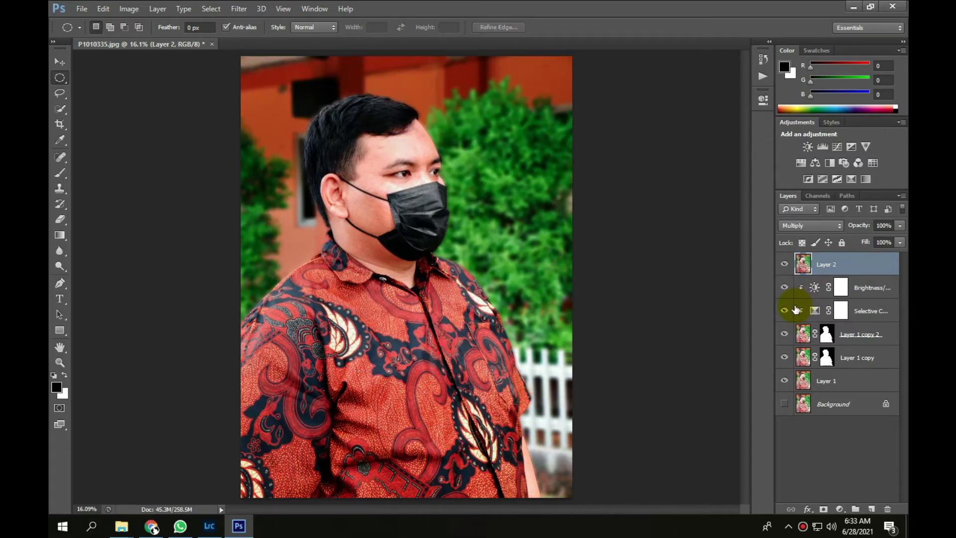
Draw a larger elliptical selection from the man's head down to his lower torso and feather it with the 500-pixel radius.
{"action": "left_click_drag", "start_coordinate": [254, 75], "coordinate": [533, 456]}
{"action": "left_click_drag", "start_coordinate": [520, 355], "coordinate": [521, 354]}
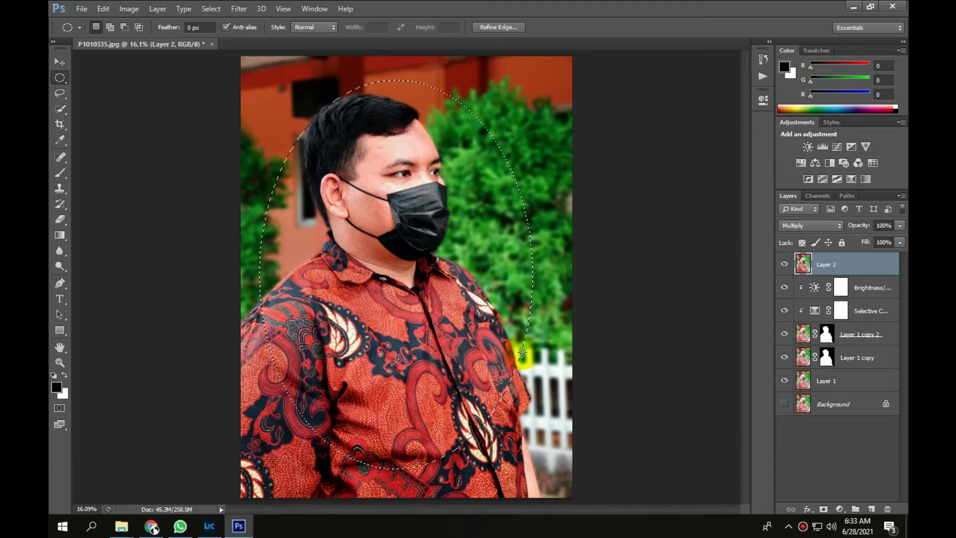
{"action": "left_click", "coordinate": [220, 15]}
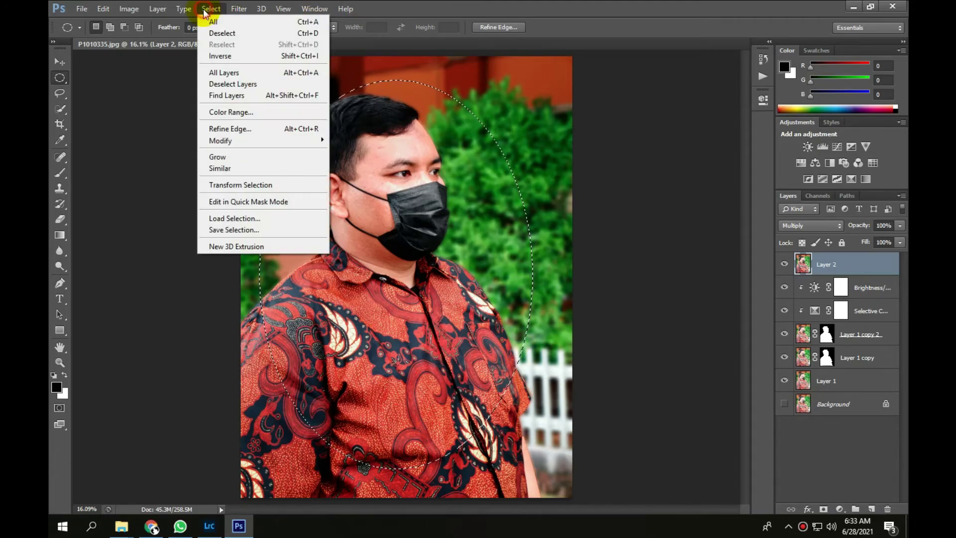
{"action": "left_click", "coordinate": [231, 143]}
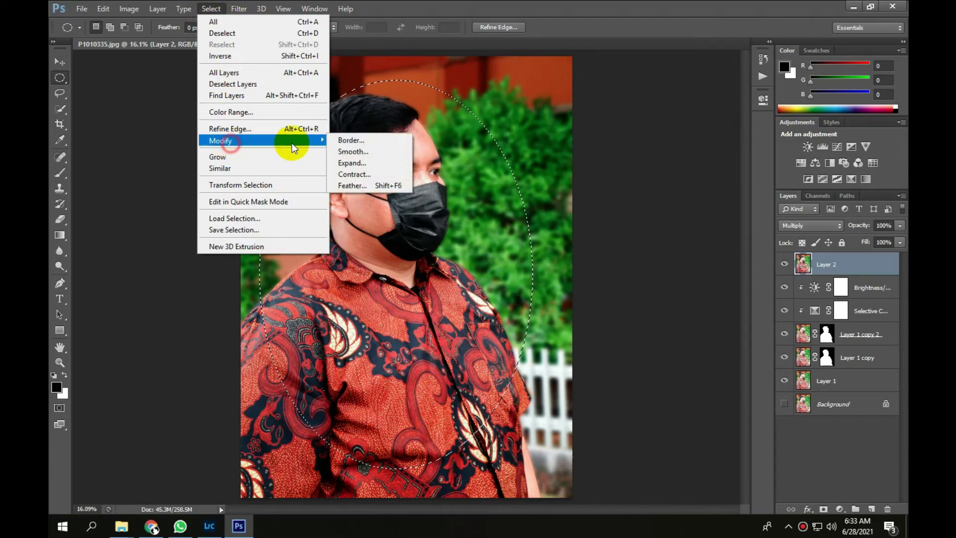
{"action": "left_click", "coordinate": [393, 188]}
{"action": "left_click", "coordinate": [627, 179]}
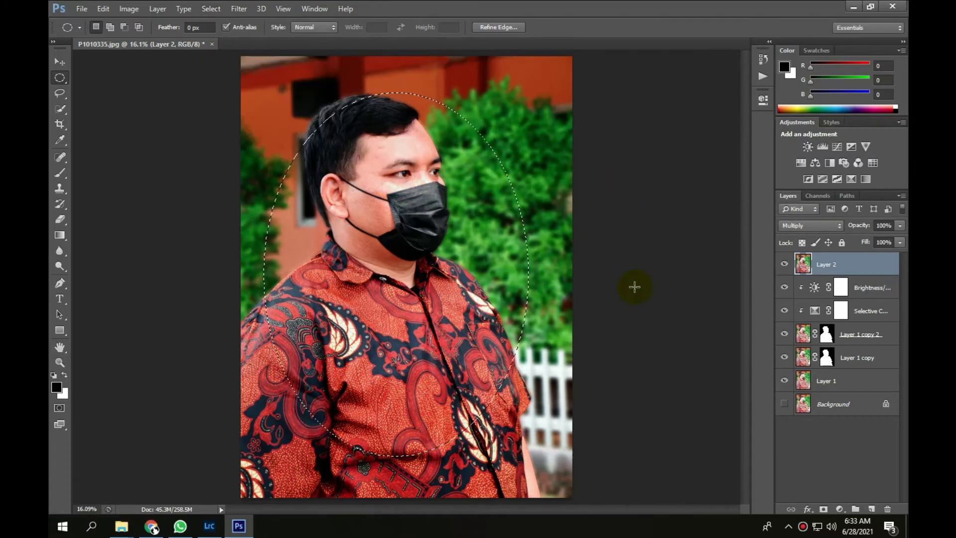
Shift the feathered oval slightly up over the man, delete that area from Layer 2 and deselect.
{"action": "left_click_drag", "start_coordinate": [523, 273], "coordinate": [519, 266]}
{"action": "key", "text": "Delete"}
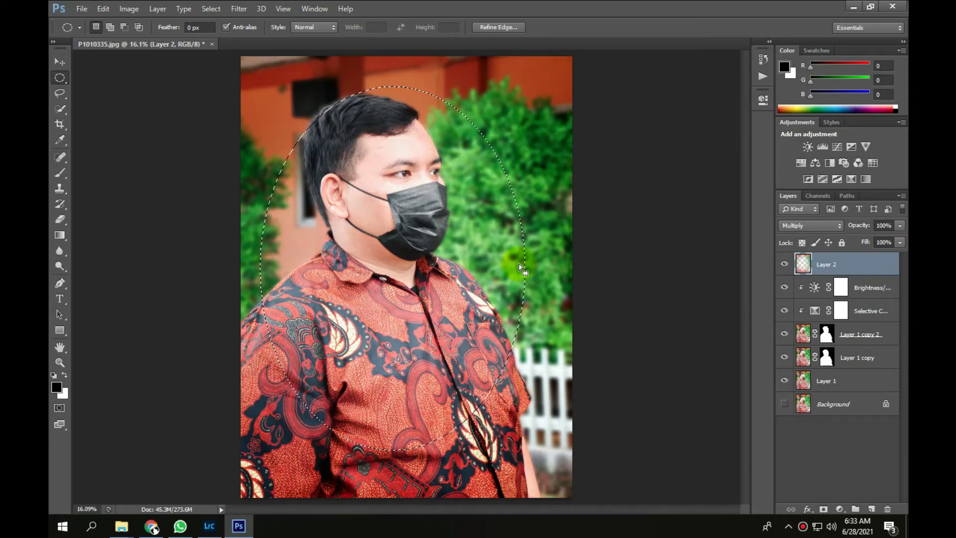
{"action": "key", "text": "ctrl+d"}
Duplicate the Multiply-blended Layer 2 to strengthen the dark vignette around the man.
{"action": "left_click", "coordinate": [846, 272]}
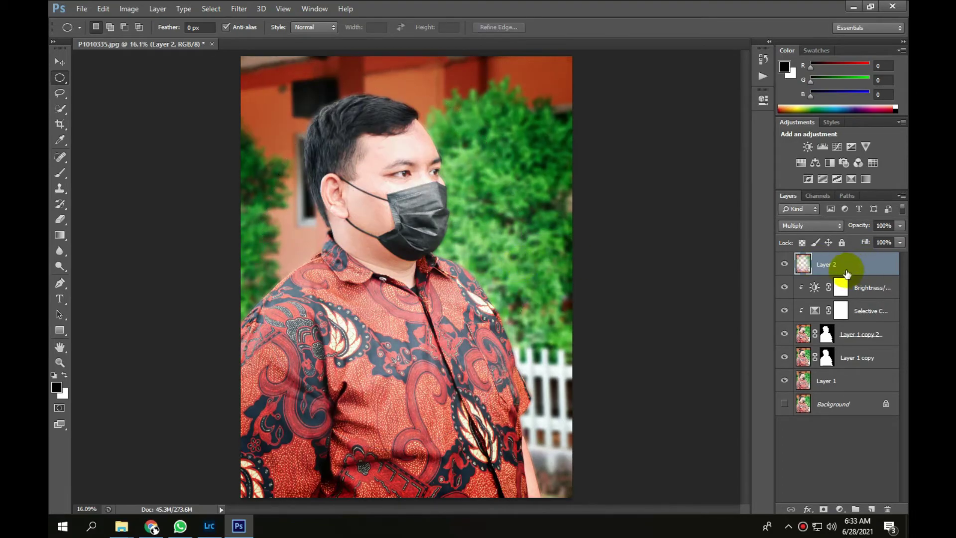
{"action": "key", "text": "ctrl+j"}
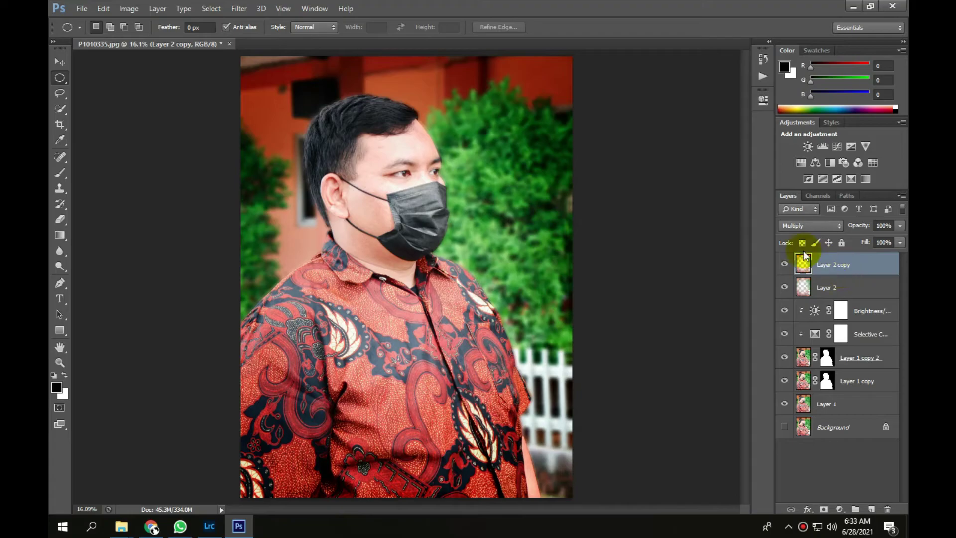
{"action": "left_click", "coordinate": [601, 217]}
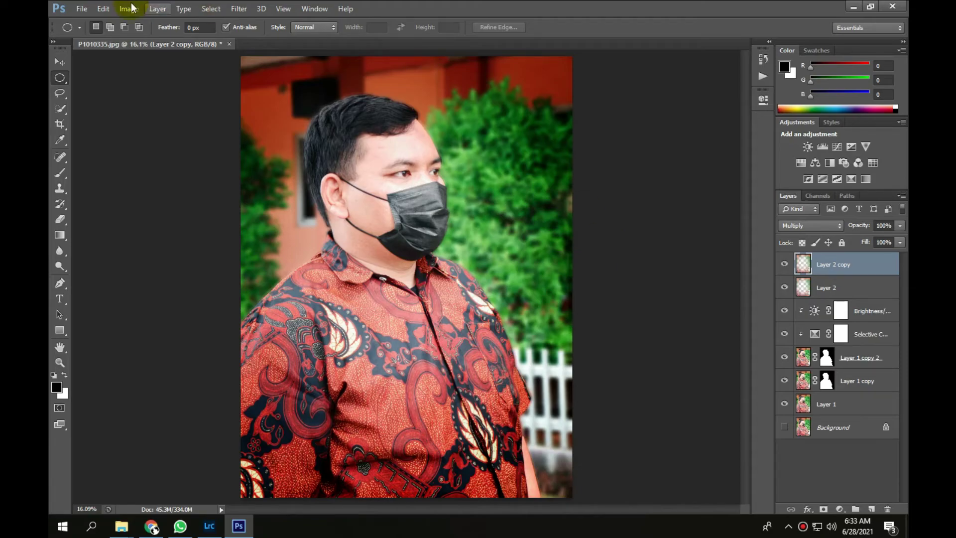
Compare the portrait with Layer 2 copy hidden and shown.
{"action": "left_click", "coordinate": [81, 9]}
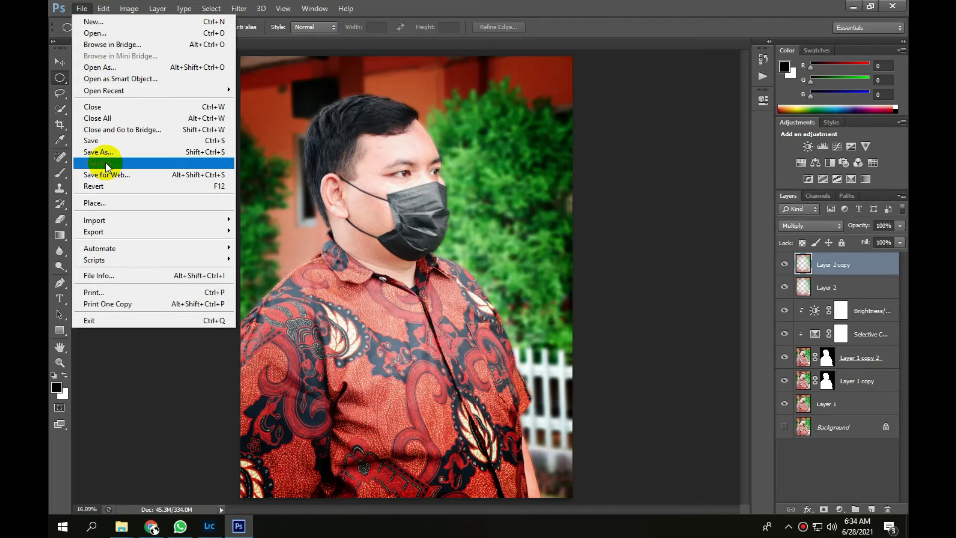
{"action": "left_click", "coordinate": [105, 162]}
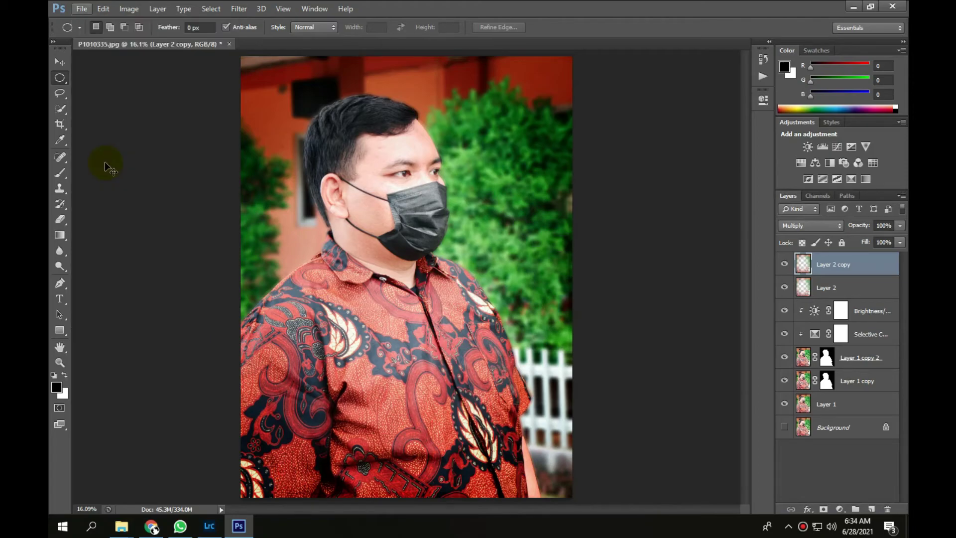
{"action": "left_click", "coordinate": [785, 265]}
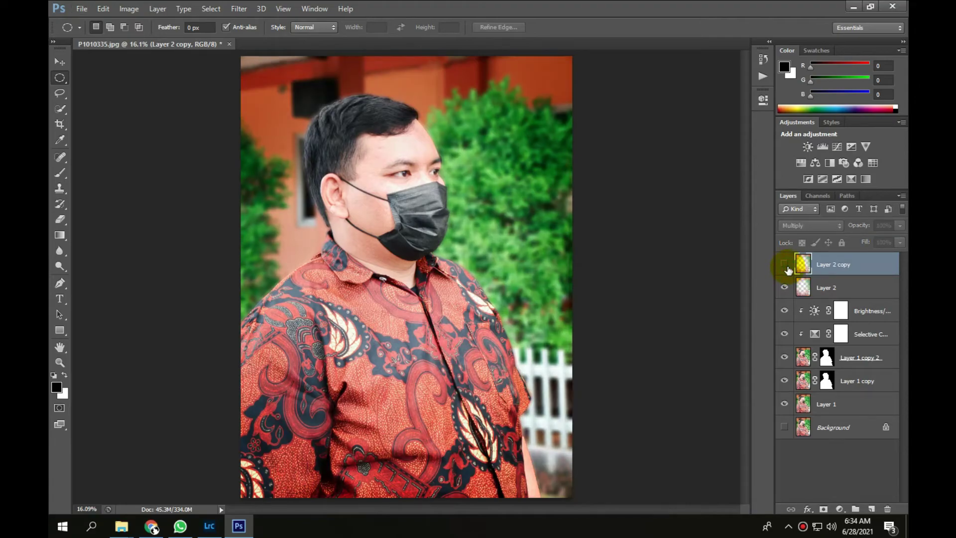
{"action": "left_click", "coordinate": [785, 265]}
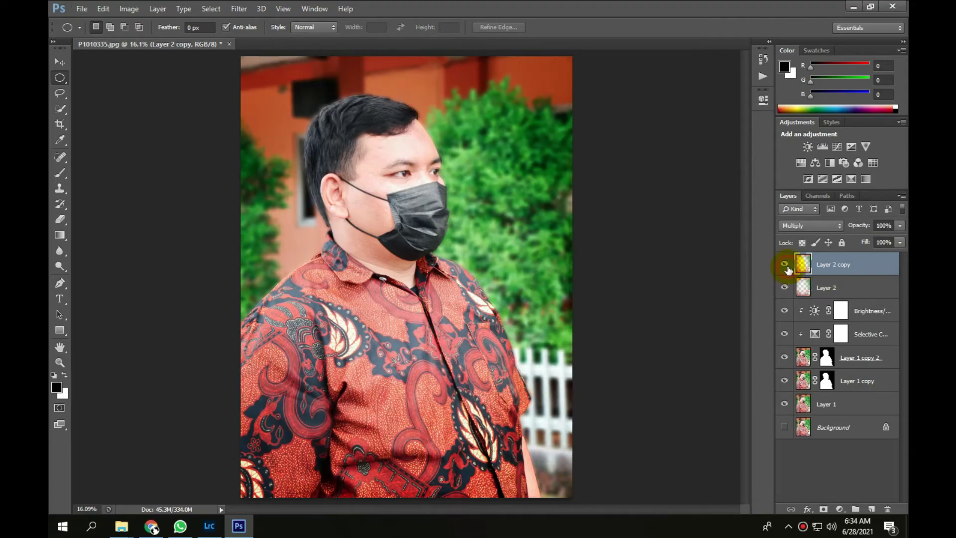
Save the edited portrait in folder 1 as a JPEG copy named P1010335-2 with quality 12 (Maximum).
{"action": "left_click", "coordinate": [81, 8]}
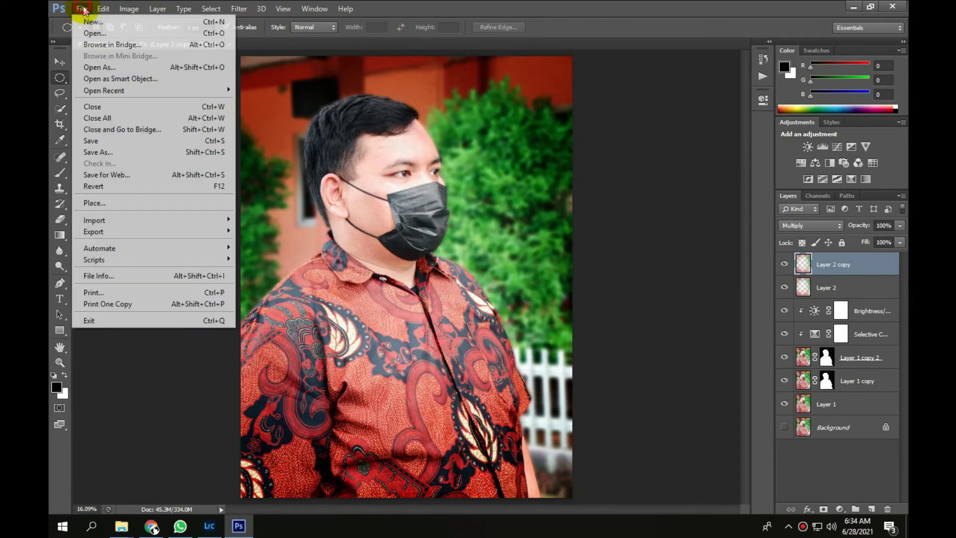
{"action": "left_click", "coordinate": [92, 153]}
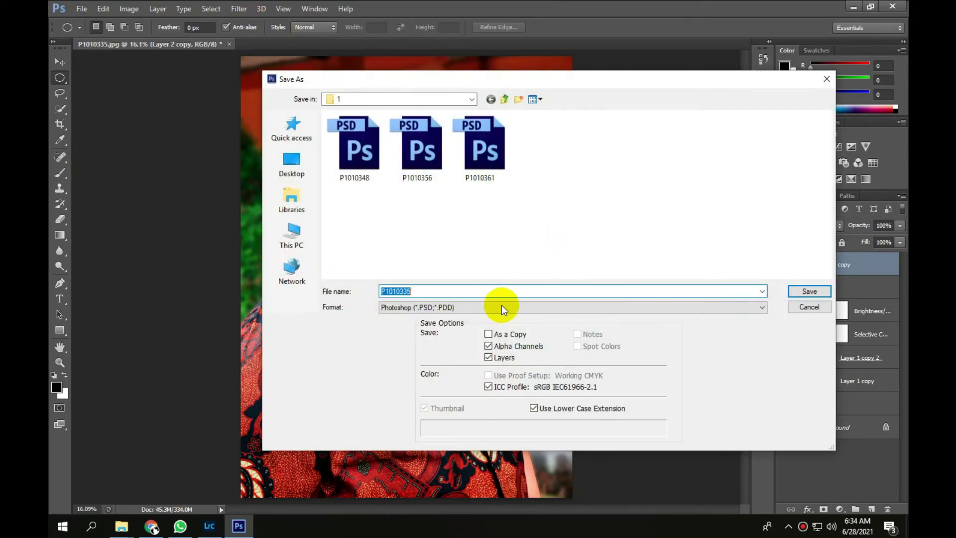
{"action": "left_click", "coordinate": [497, 306]}
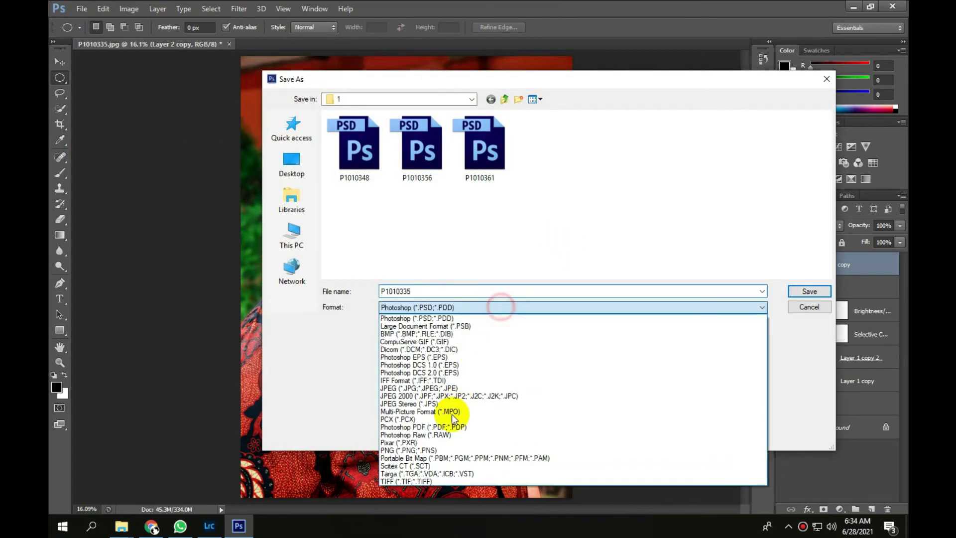
{"action": "left_click", "coordinate": [440, 388]}
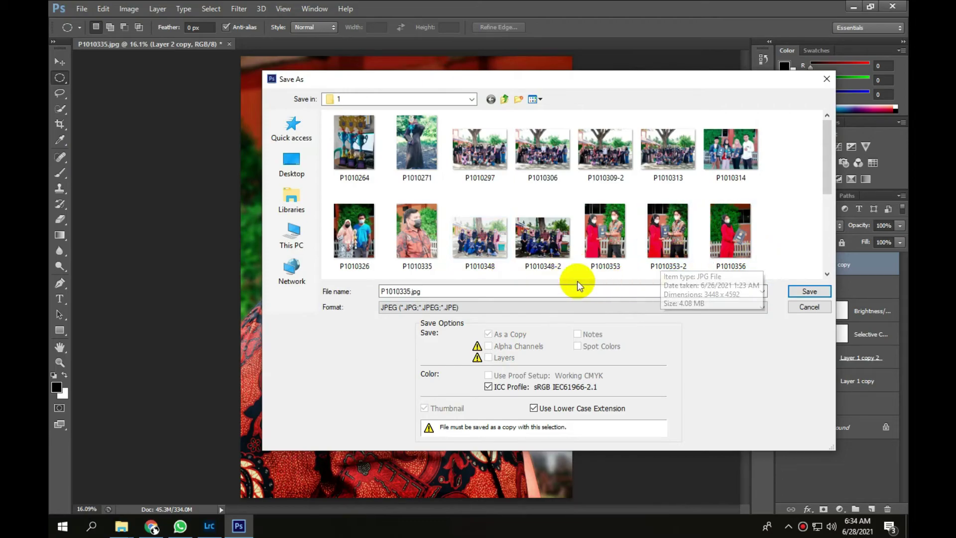
{"action": "double_click", "coordinate": [412, 291]}
{"action": "double_click", "coordinate": [414, 291]}
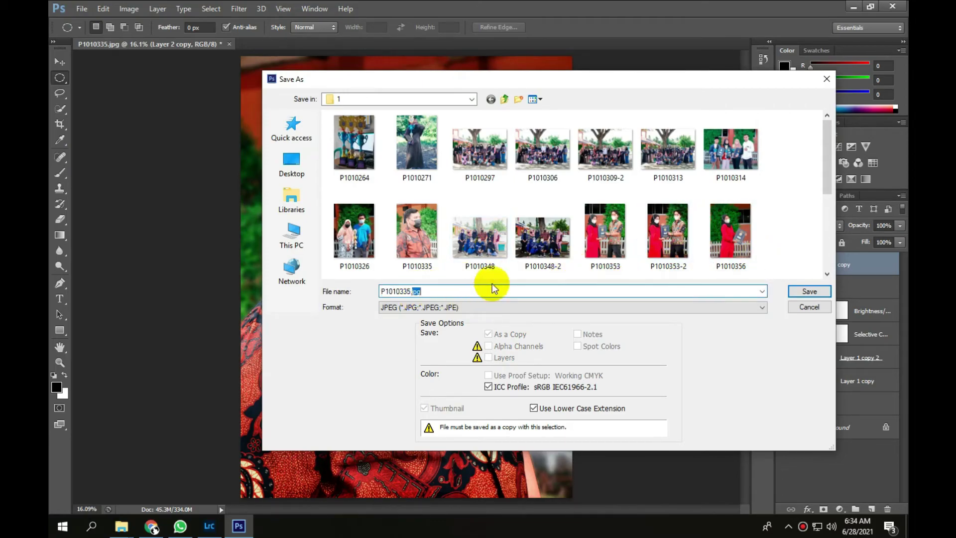
{"action": "key", "text": "BackSpace"}
{"action": "type", "text": "-1"}
{"action": "key", "text": "Return"}
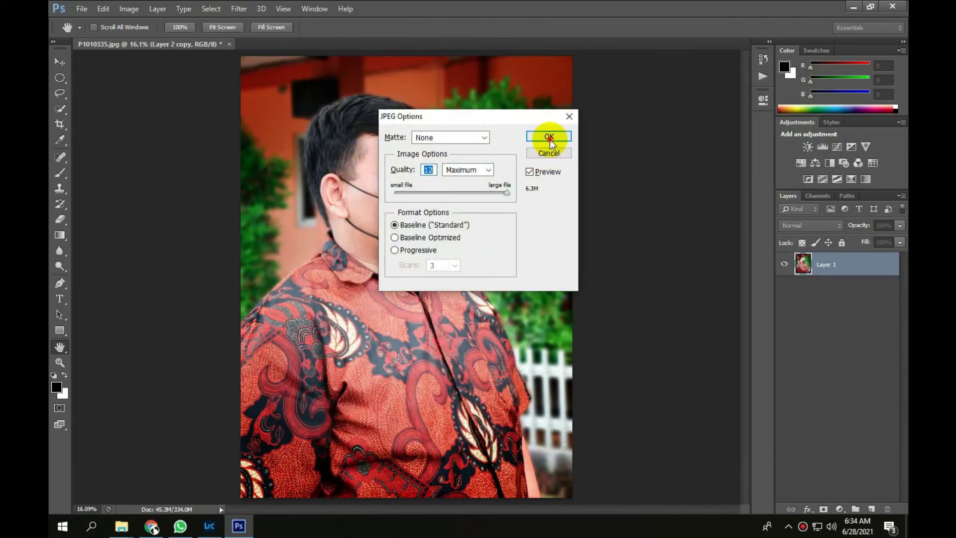
{"action": "left_click", "coordinate": [549, 136]}
Switch to the folder 1 window in File Explorer and compare the P1010335 and P1010335-2 thumbnails.
{"action": "left_click", "coordinate": [118, 529]}
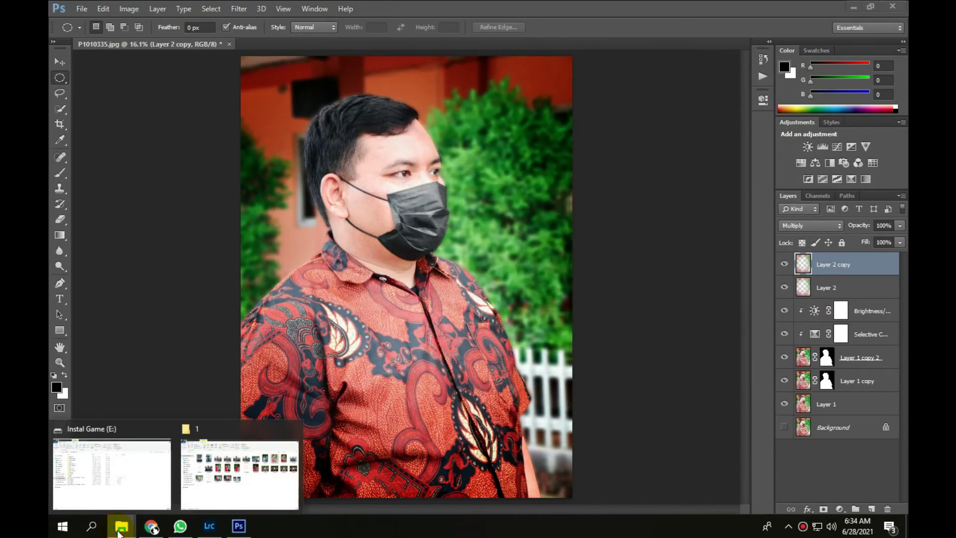
{"action": "left_click", "coordinate": [231, 475]}
{"action": "left_click", "coordinate": [742, 142]}
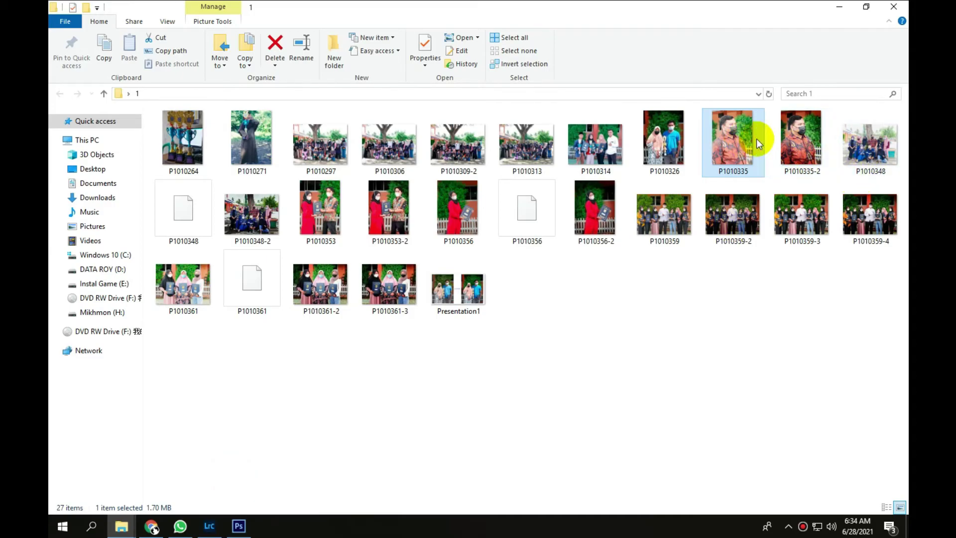
{"action": "left_click", "coordinate": [796, 138]}
{"action": "left_click", "coordinate": [744, 145]}
{"action": "left_click", "coordinate": [801, 145]}
{"action": "left_click", "coordinate": [753, 144]}
Copy the original P1010335 photo from New folder (5) on the Instal Game (E:) drive.
{"action": "left_click", "coordinate": [127, 283]}
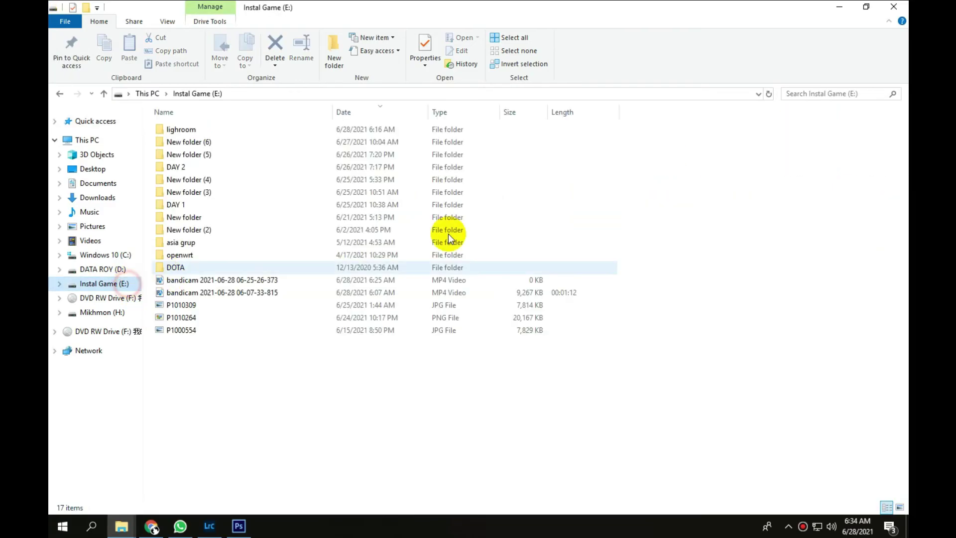
{"action": "left_click", "coordinate": [178, 205]}
{"action": "left_click", "coordinate": [185, 155]}
{"action": "double_click", "coordinate": [186, 157]}
{"action": "left_click", "coordinate": [805, 147]}
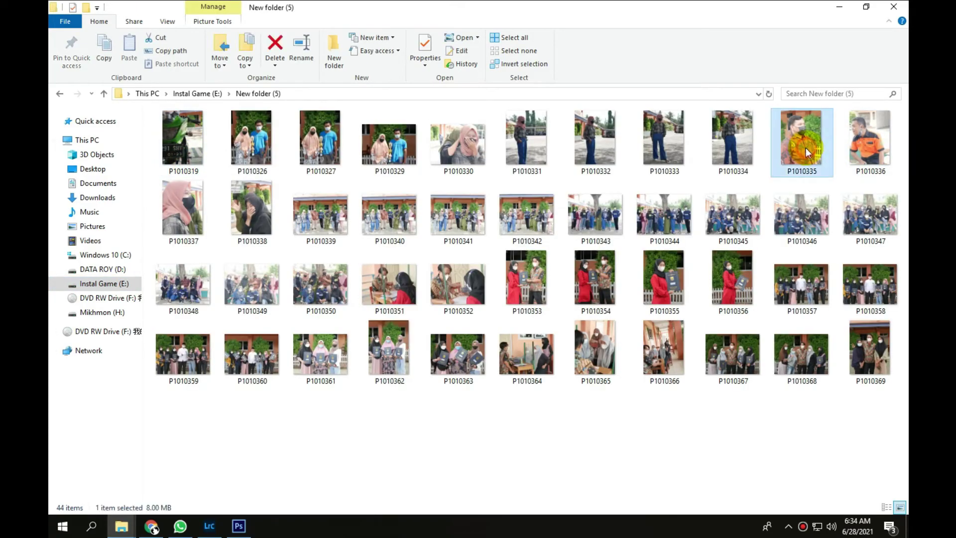
Go to folder 1 on the Desktop and try to paste the copied original photo there.
{"action": "left_click", "coordinate": [92, 185]}
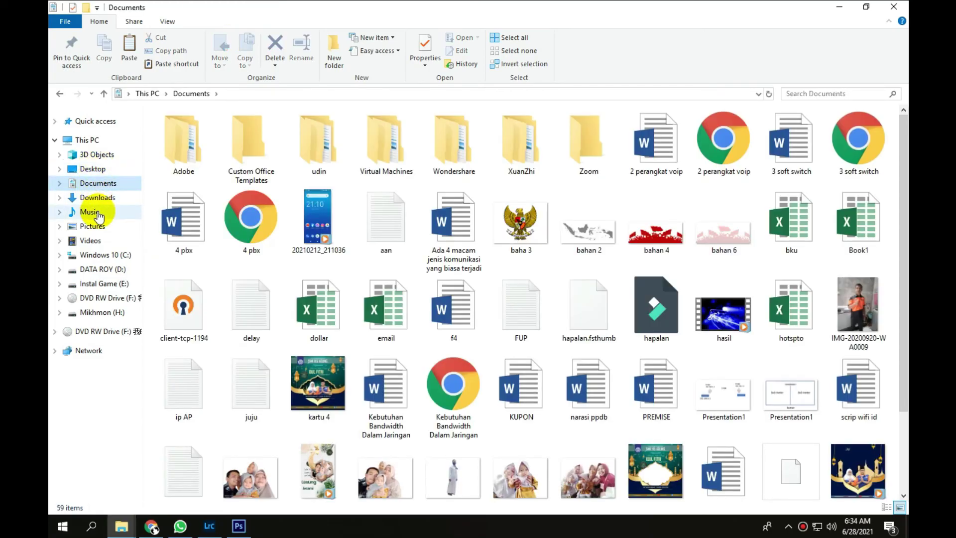
{"action": "left_click", "coordinate": [95, 170]}
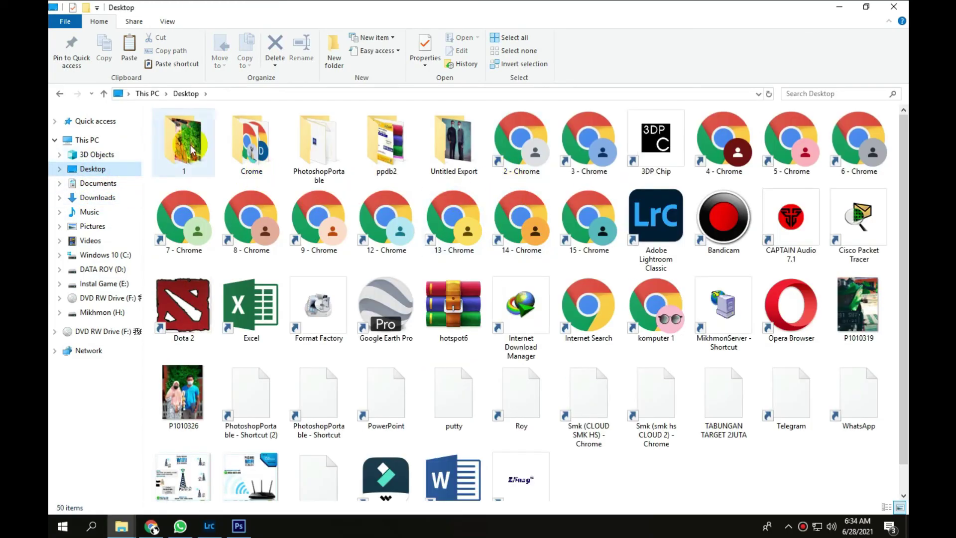
{"action": "double_click", "coordinate": [169, 153]}
{"action": "key", "text": "ctrl+v"}
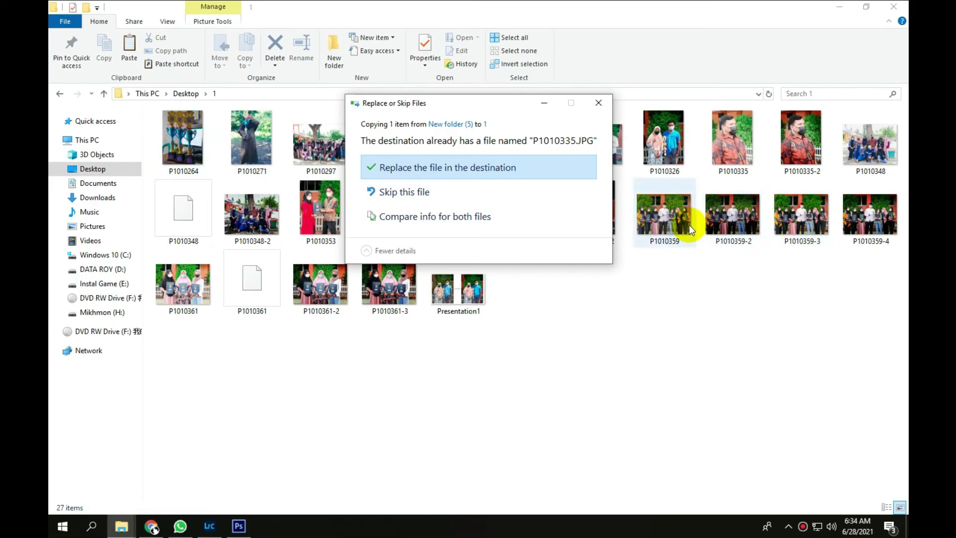
Rename the existing P1010335 photo in folder 1 as P1010335-1.
{"action": "left_click", "coordinate": [741, 170]}
{"action": "left_click", "coordinate": [745, 176]}
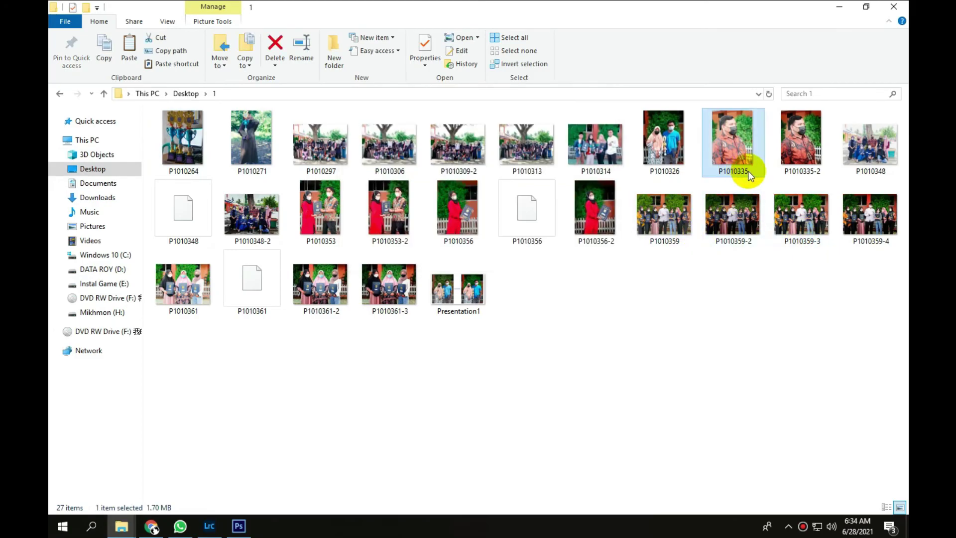
{"action": "left_click", "coordinate": [755, 172]}
{"action": "type", "text": "-3"}
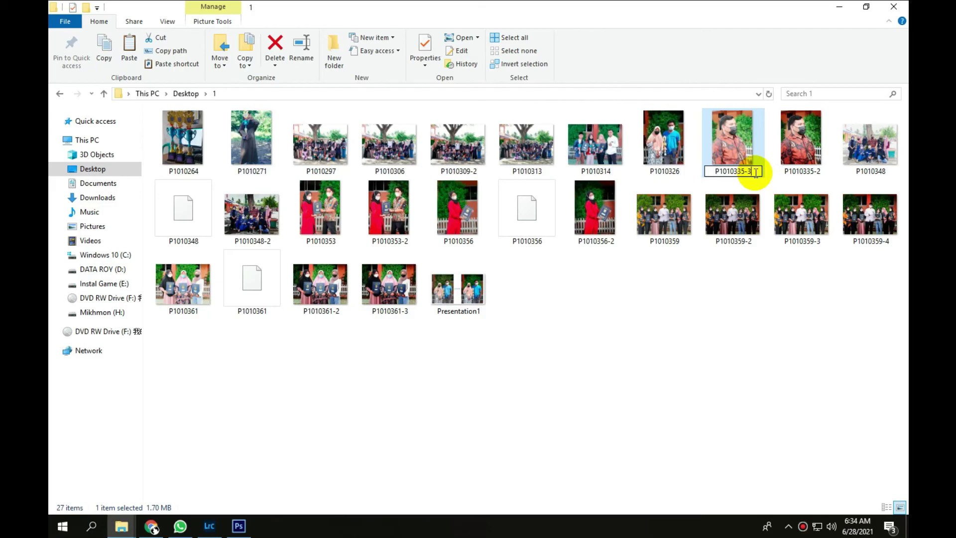
{"action": "key", "text": "BackSpace"}
{"action": "type", "text": "1"}
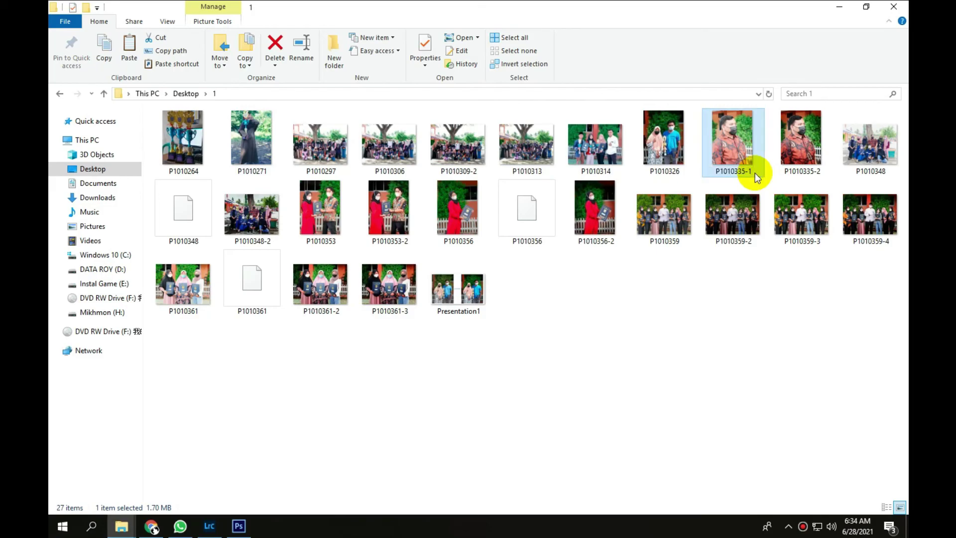
Paste the original P1010335 photo into folder 1 and refresh the file listing.
{"action": "left_click", "coordinate": [620, 404]}
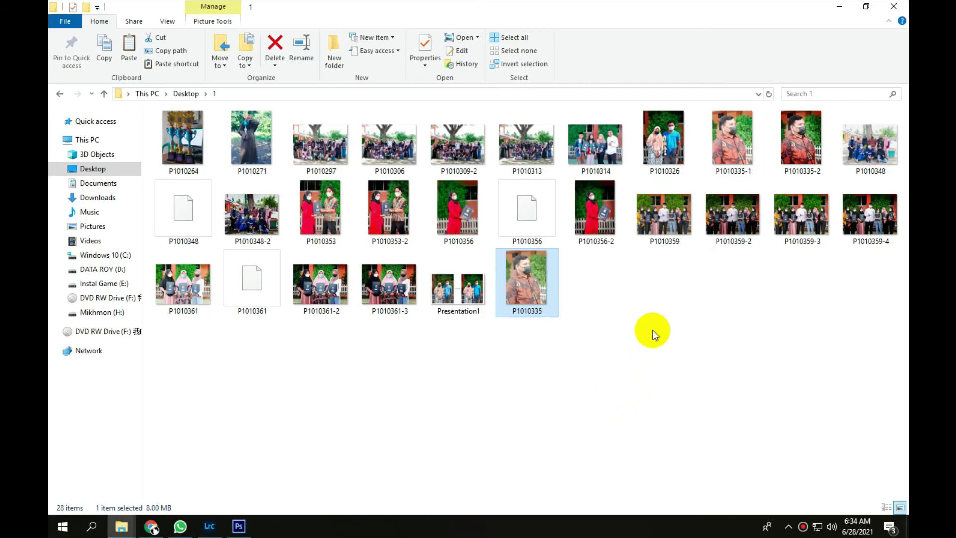
{"action": "right_click", "coordinate": [652, 329]}
{"action": "left_click", "coordinate": [666, 378]}
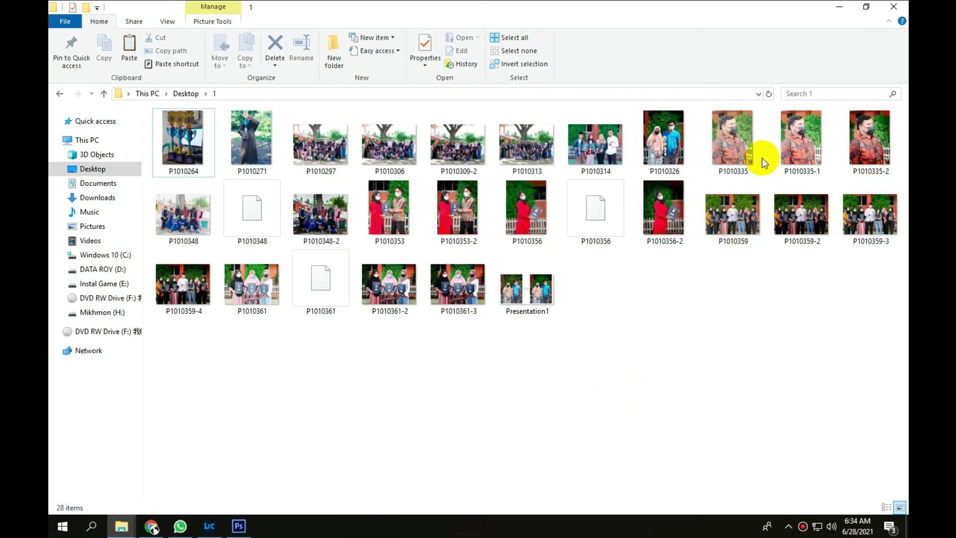
View P1010335, P1010335-1 and P1010335-2 one after another in Windows Photo Viewer to compare the editing stages.
{"action": "double_click", "coordinate": [743, 144]}
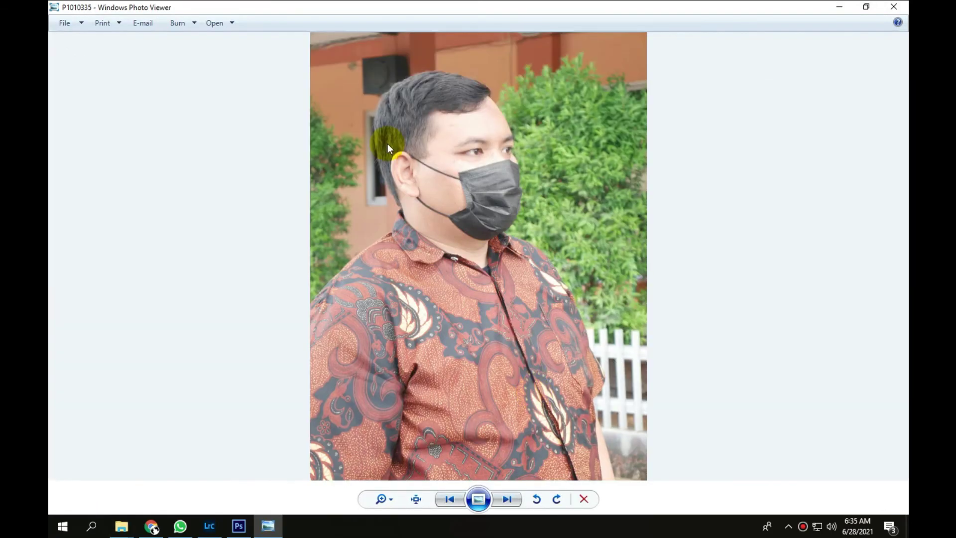
{"action": "left_click", "coordinate": [507, 498]}
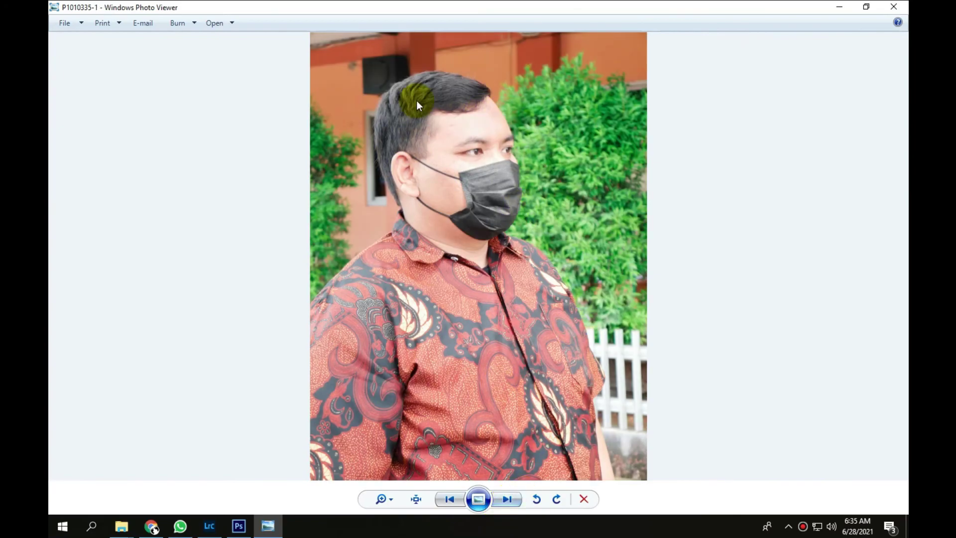
{"action": "left_click", "coordinate": [512, 499]}
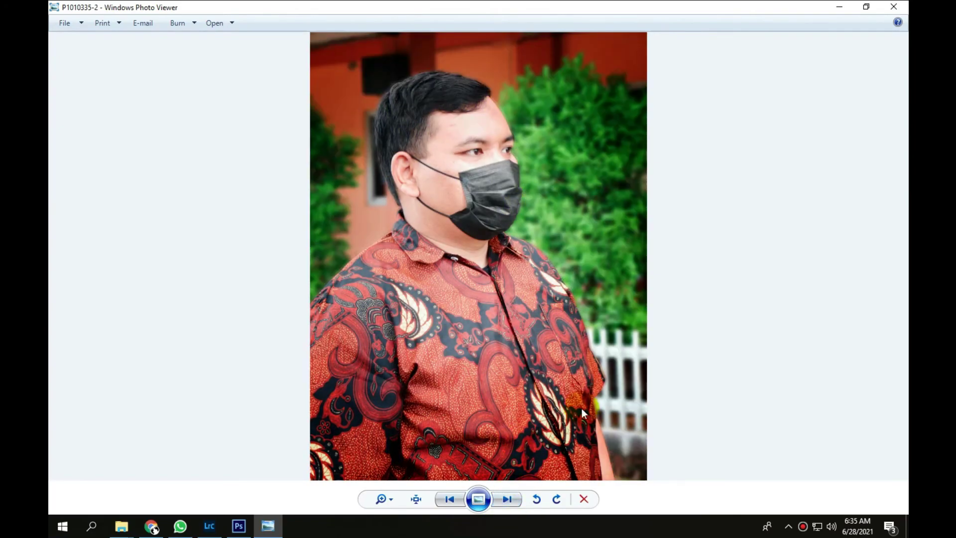